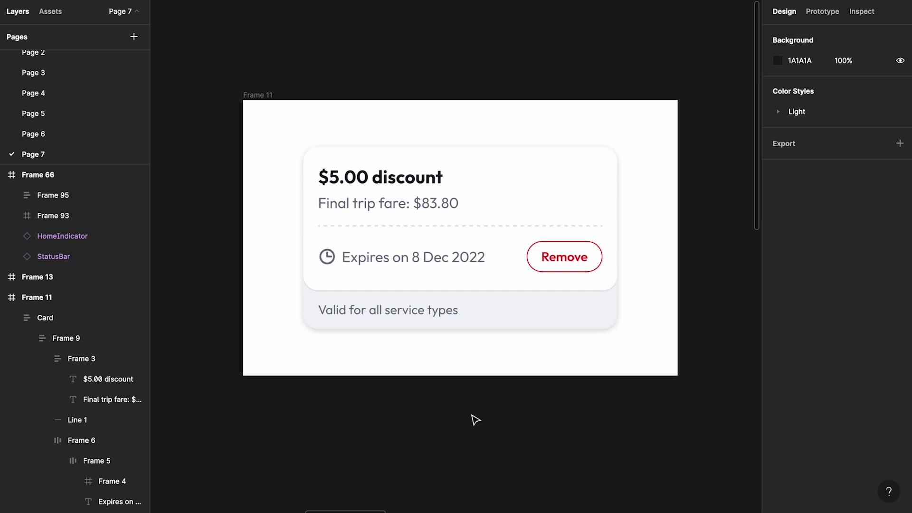
# Step: Switch to the browser and review the titles of the iOS and Android dark mode tutorial videos
pyautogui.press('super+Tab')
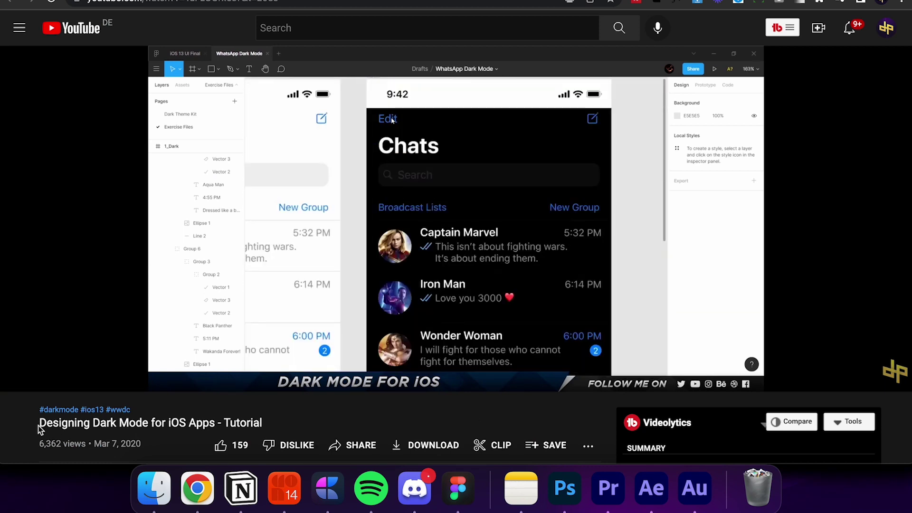
pyautogui.moveTo(38, 424); pyautogui.dragTo(269, 430)
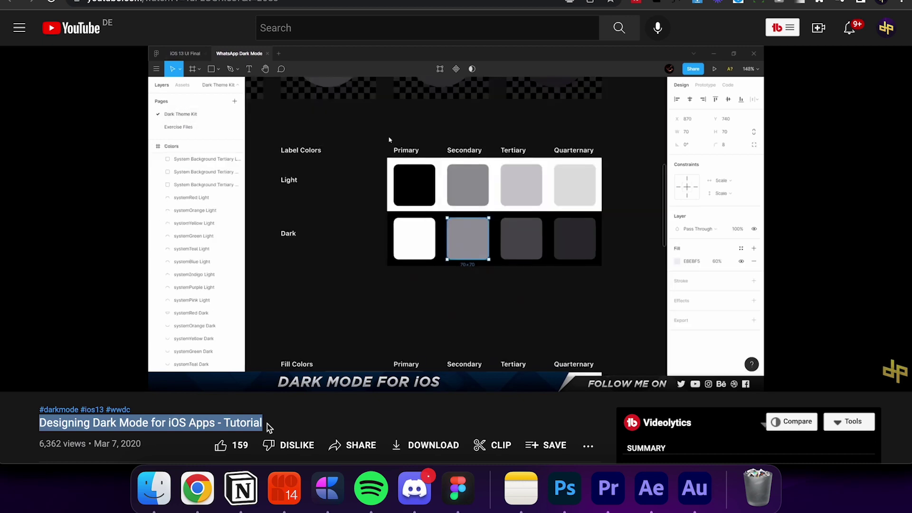
pyautogui.press('super+bracketleft')
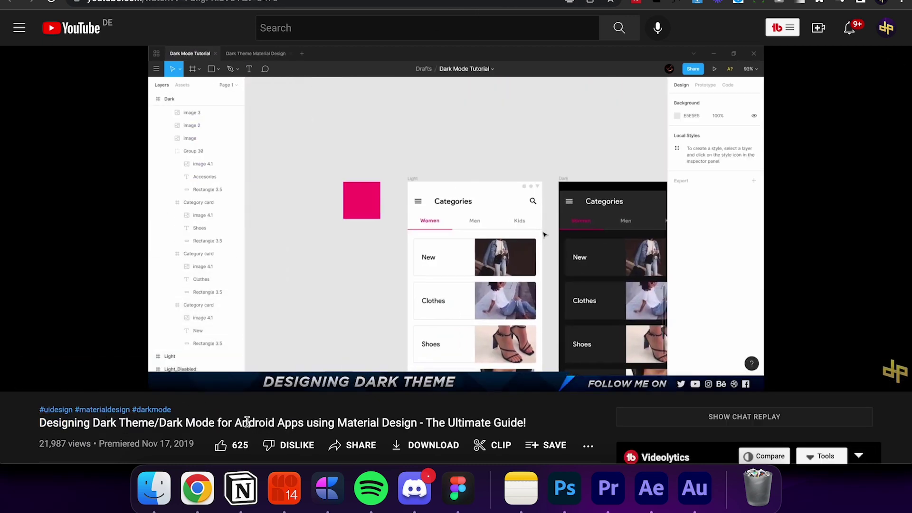
pyautogui.moveTo(242, 422); pyautogui.dragTo(312, 422)
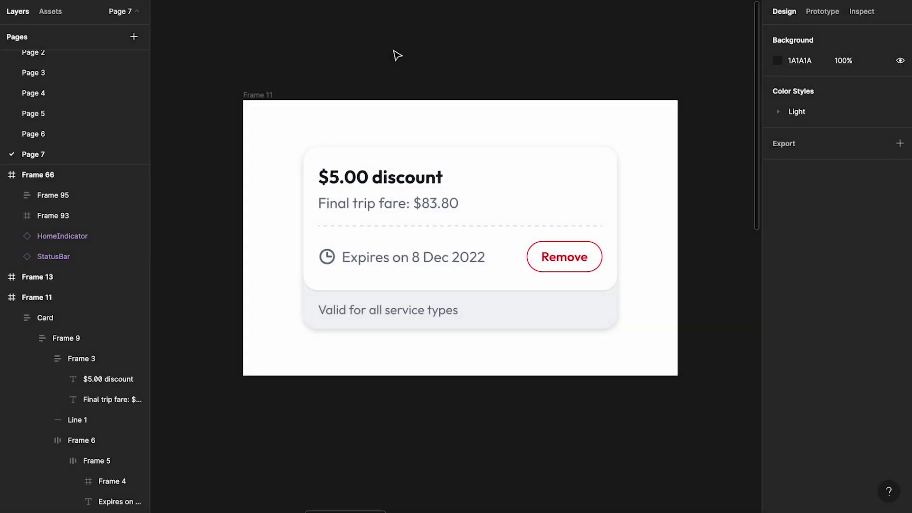
# Step: Rename the white frame containing the discount card as "Light Mode"
pyautogui.click(436, 200)
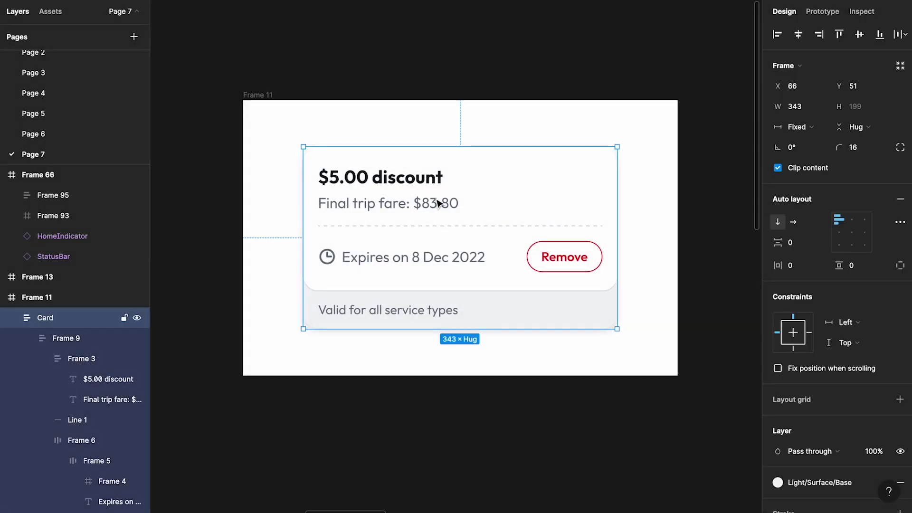
pyautogui.click(501, 65)
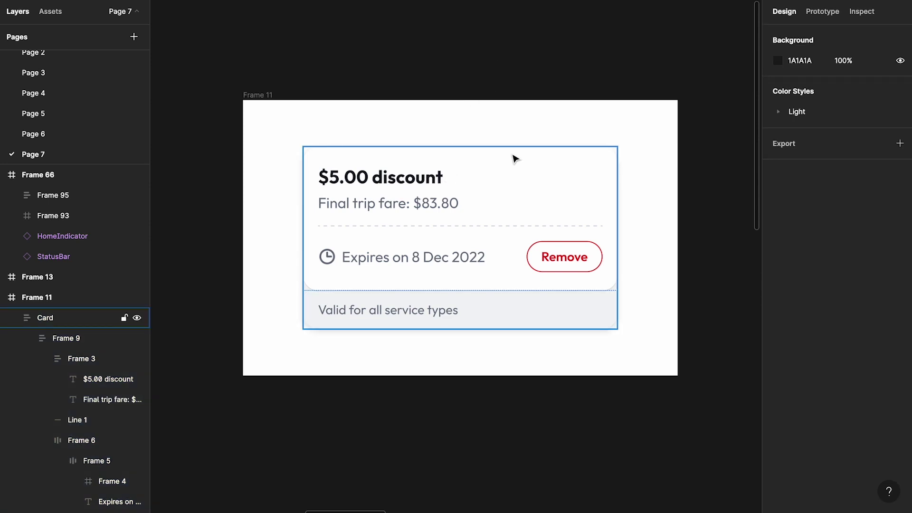
pyautogui.click(260, 97)
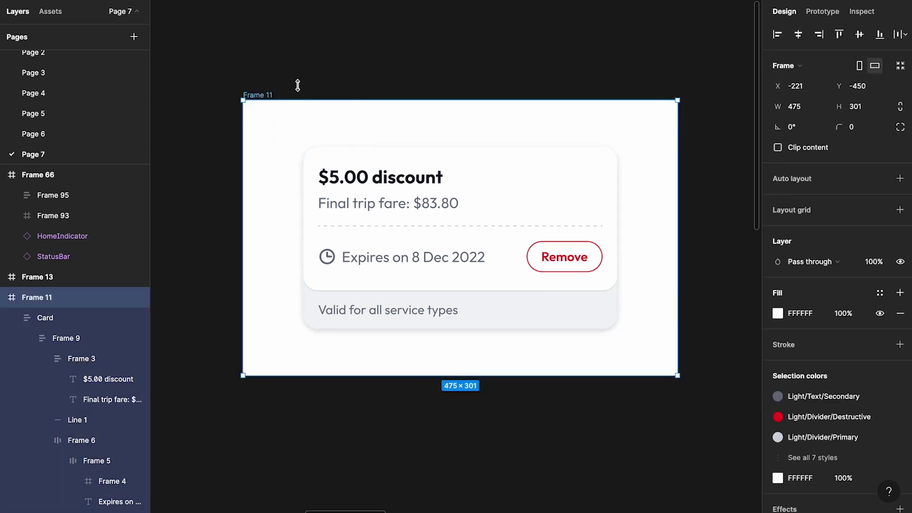
pyautogui.doubleClick(257, 95)
pyautogui.write('Light M ode')
pyautogui.press('Return')
pyautogui.doubleClick(262, 95)
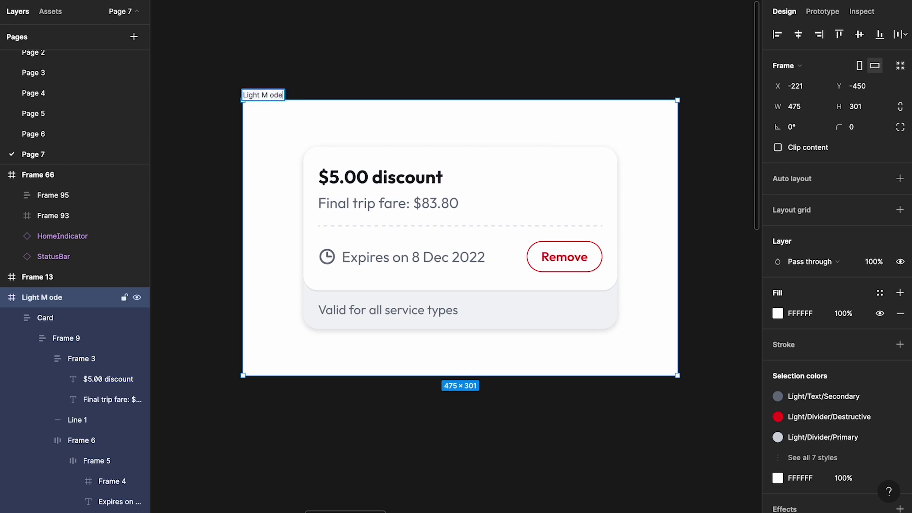
pyautogui.press('BackSpace')
pyautogui.press('Return')
pyautogui.click(393, 75)
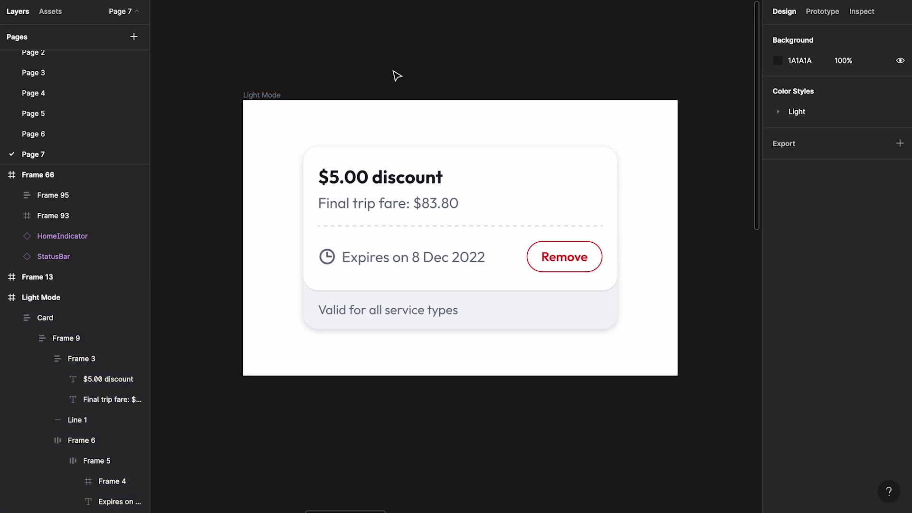
# Step: Expand the Light color styles folder and collapse its Text, Surface and Divider groups
pyautogui.click(402, 195)
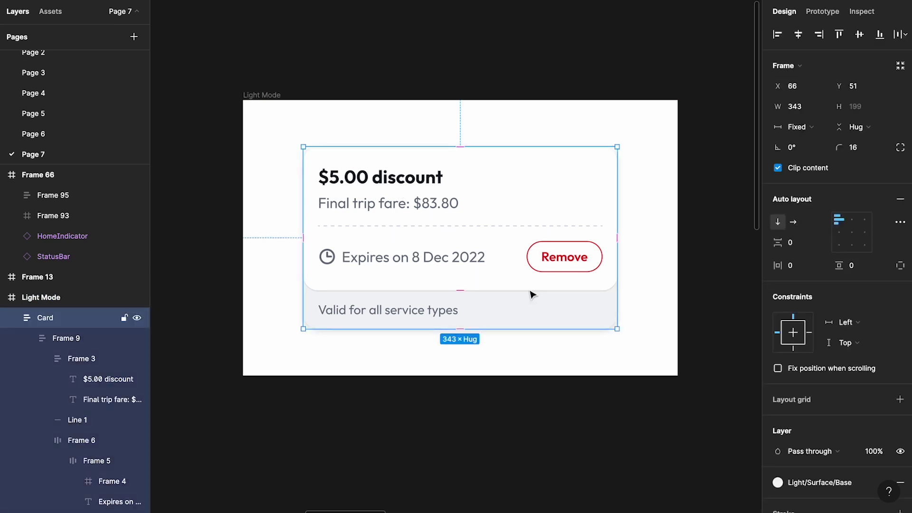
pyautogui.click(633, 433)
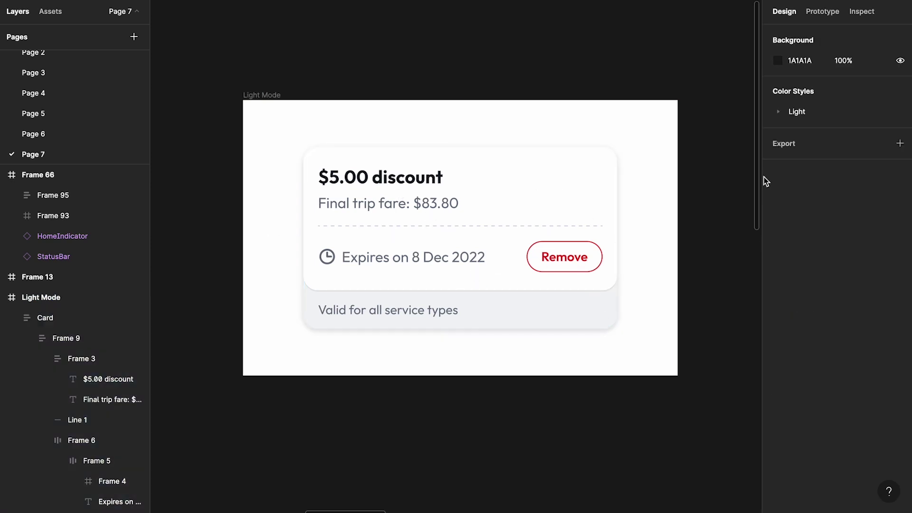
pyautogui.click(779, 114)
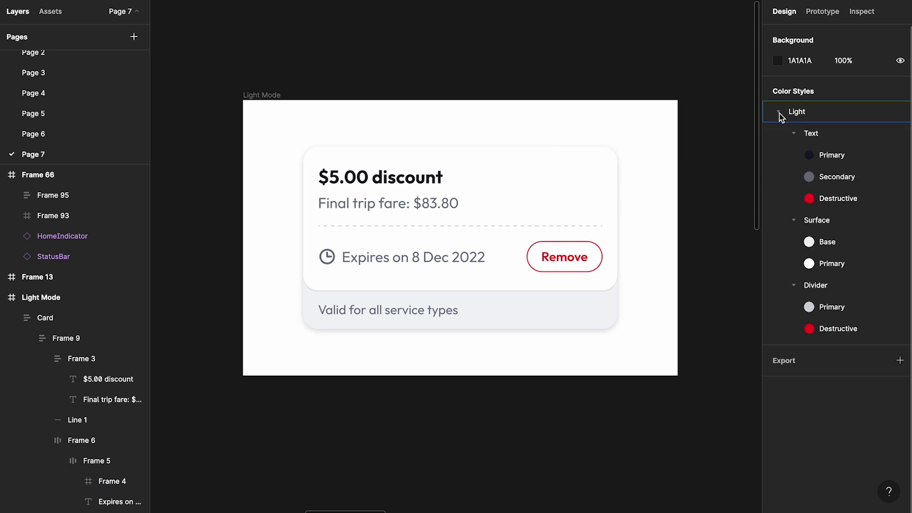
pyautogui.click(793, 134)
pyautogui.click(794, 155)
pyautogui.click(793, 177)
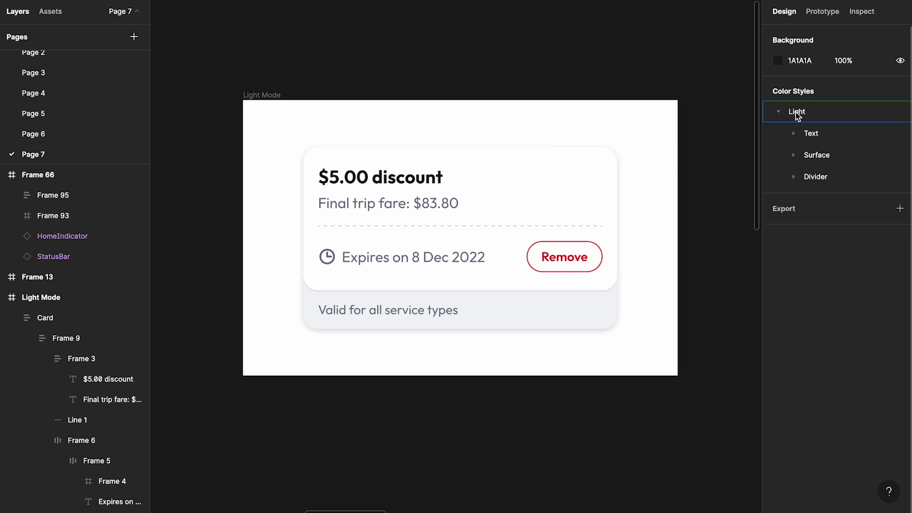
# Step: Go through the Text, Surface and Divider groups of the Light color styles and expand each to examine its colors
pyautogui.click(796, 113)
pyautogui.click(803, 134)
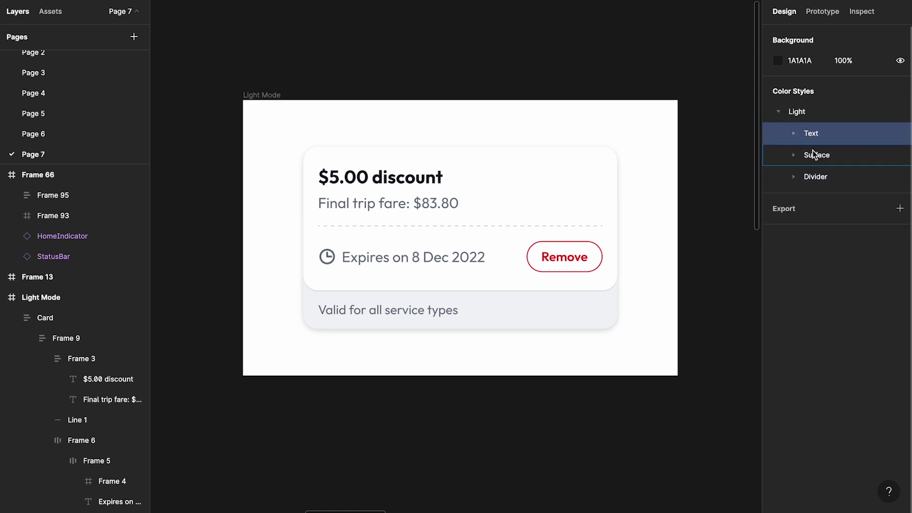
pyautogui.click(814, 156)
pyautogui.click(815, 137)
pyautogui.click(816, 155)
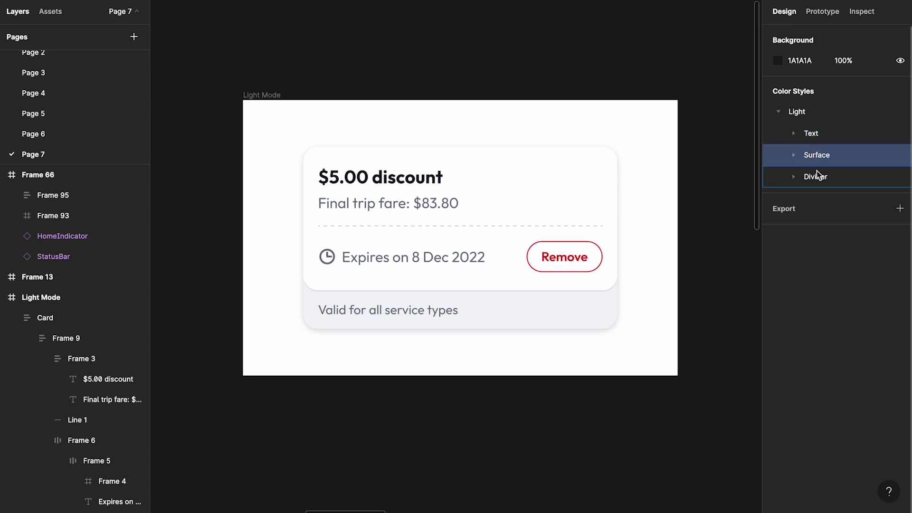
pyautogui.click(816, 176)
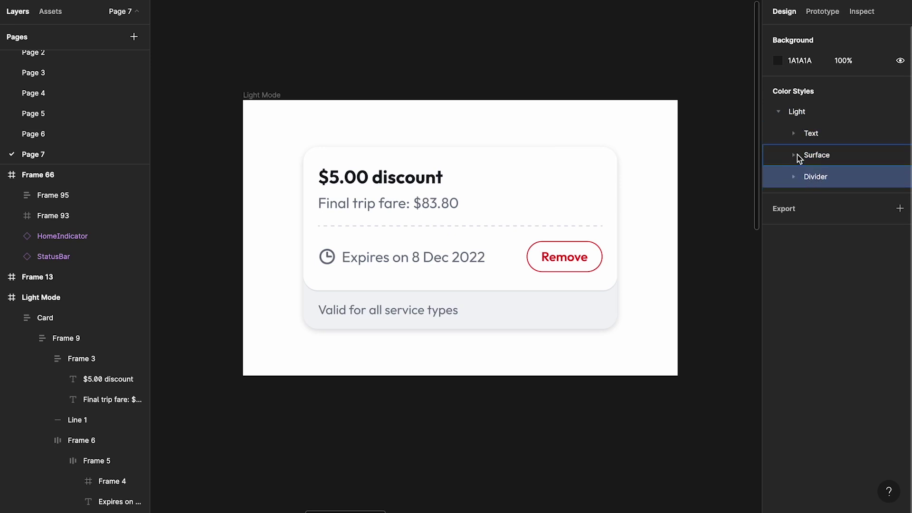
pyautogui.click(792, 176)
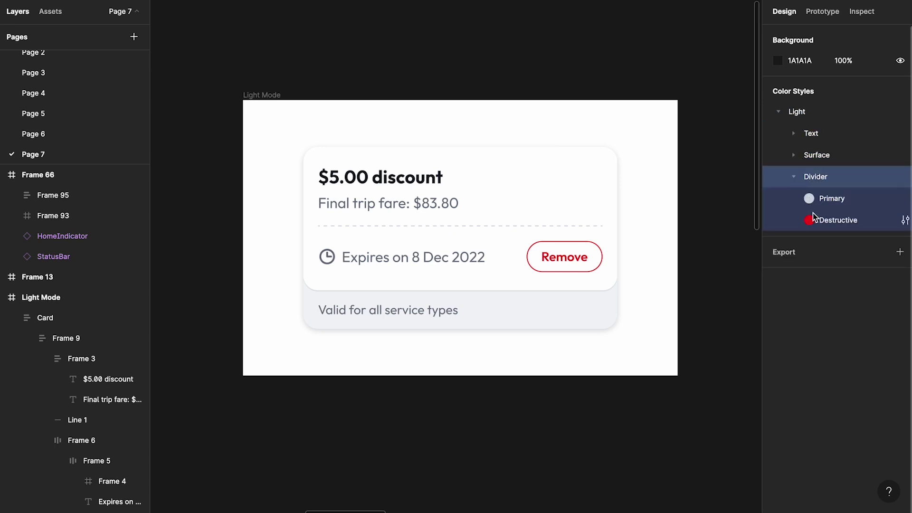
pyautogui.click(794, 156)
pyautogui.click(794, 133)
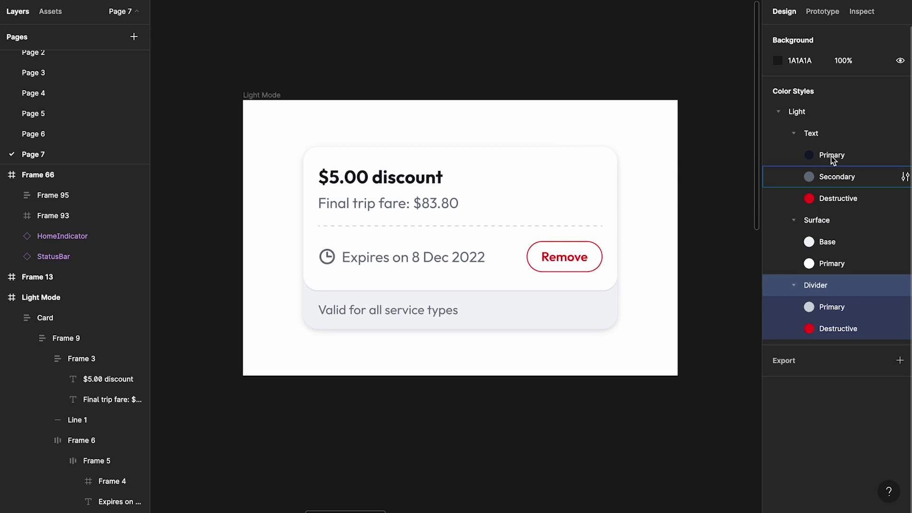
# Step: Check which color styles are applied to the Remove button's text and to its outline
pyautogui.keyDown('ctrl'); pyautogui.scroll(5, 581, 276); pyautogui.keyUp('ctrl')
pyautogui.keyDown('ctrl'); pyautogui.click(572, 252); pyautogui.keyUp('ctrl')
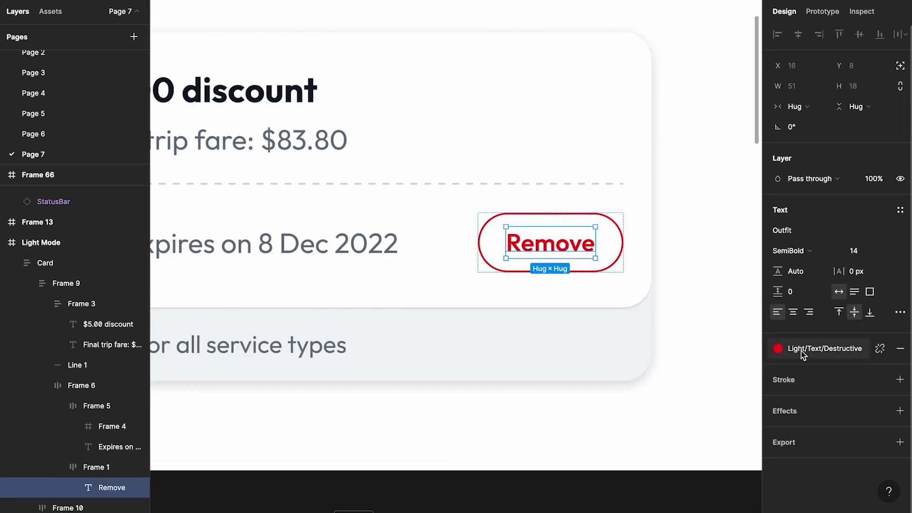
pyautogui.click(843, 354)
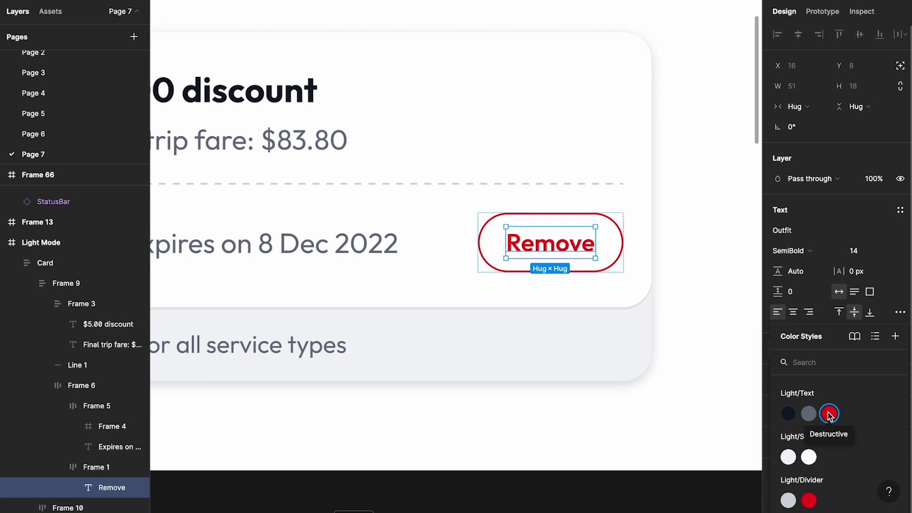
pyautogui.click(623, 241)
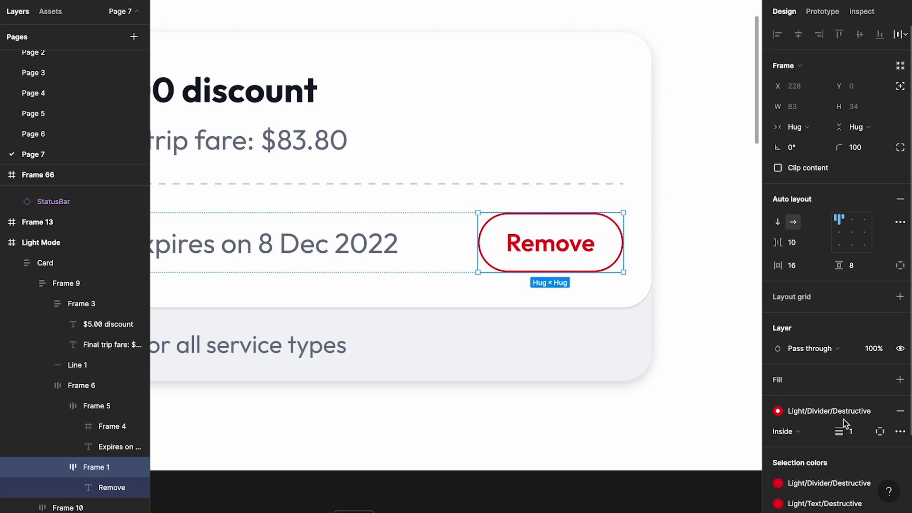
pyautogui.click(800, 410)
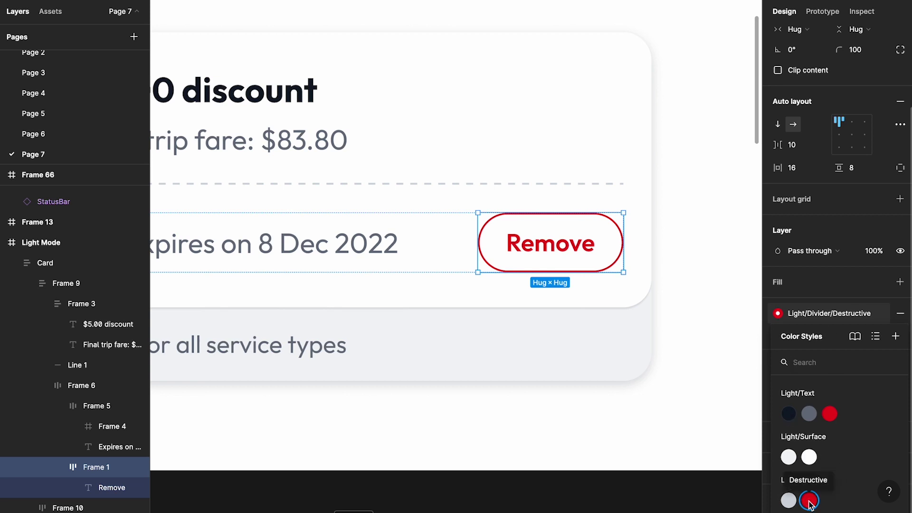
pyautogui.click(716, 493)
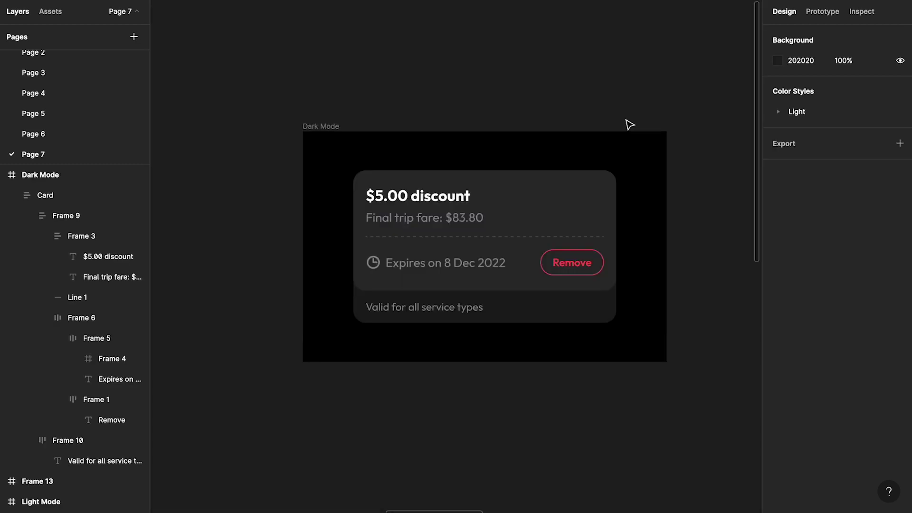
# Step: Move the Dark Mode frame next to the Light Mode frame, at X 280 and Y -450
pyautogui.hscroll(-10, 627, 124)
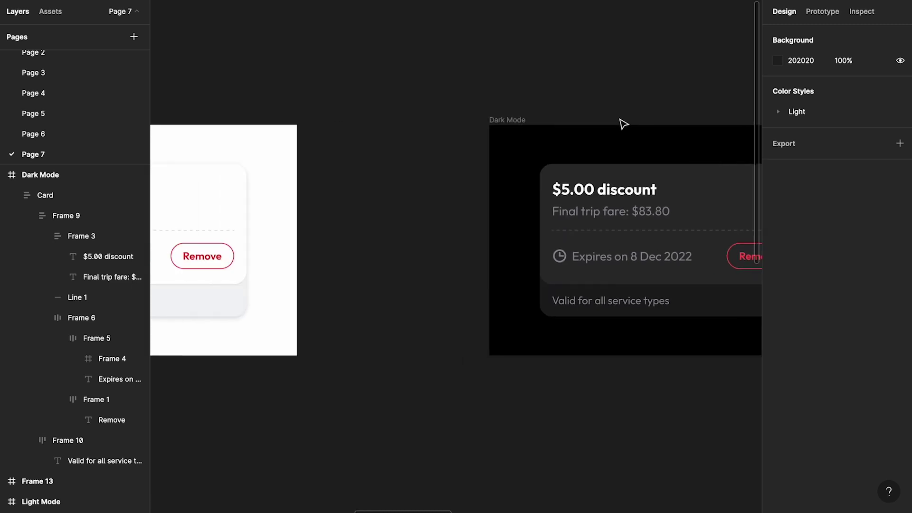
pyautogui.moveTo(625, 120); pyautogui.dragTo(452, 122)
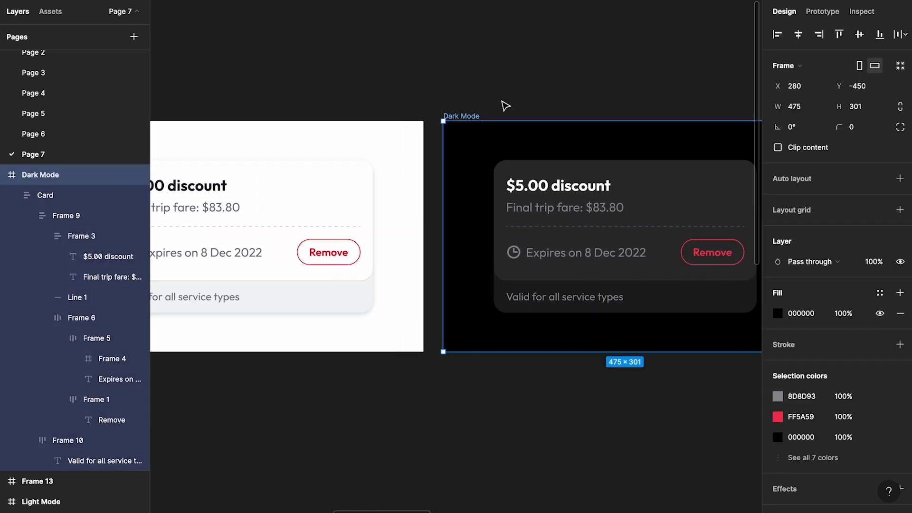
pyautogui.scroll(-5, 503, 103)
pyautogui.scroll(3, 578, 153)
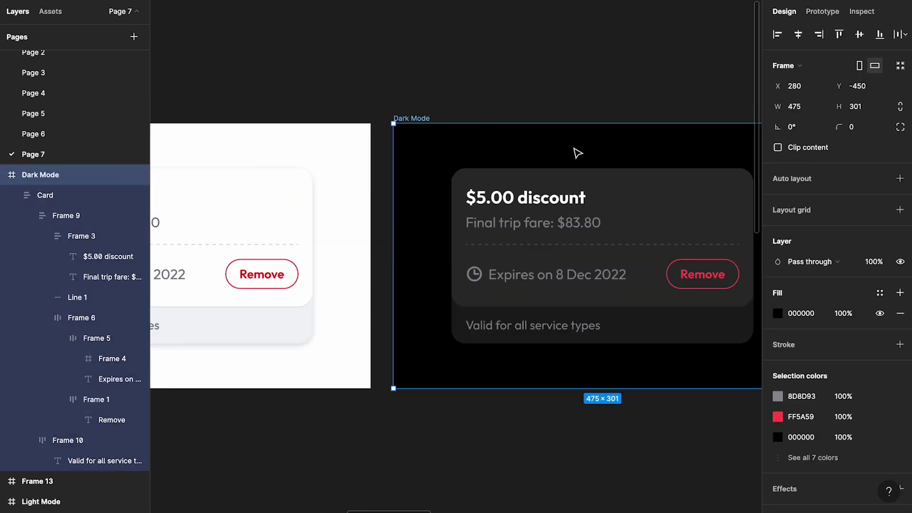
pyautogui.hscroll(-2, 576, 151)
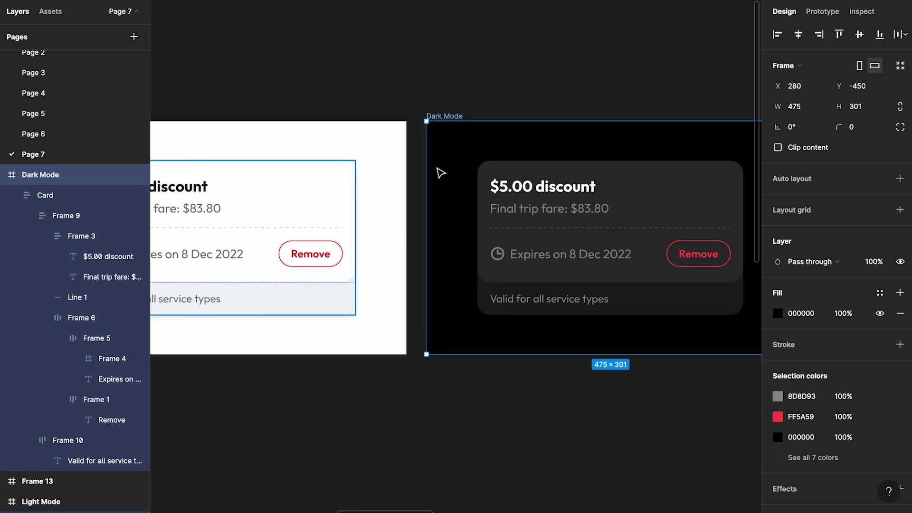
pyautogui.click(607, 393)
pyautogui.hscroll(2, 606, 244)
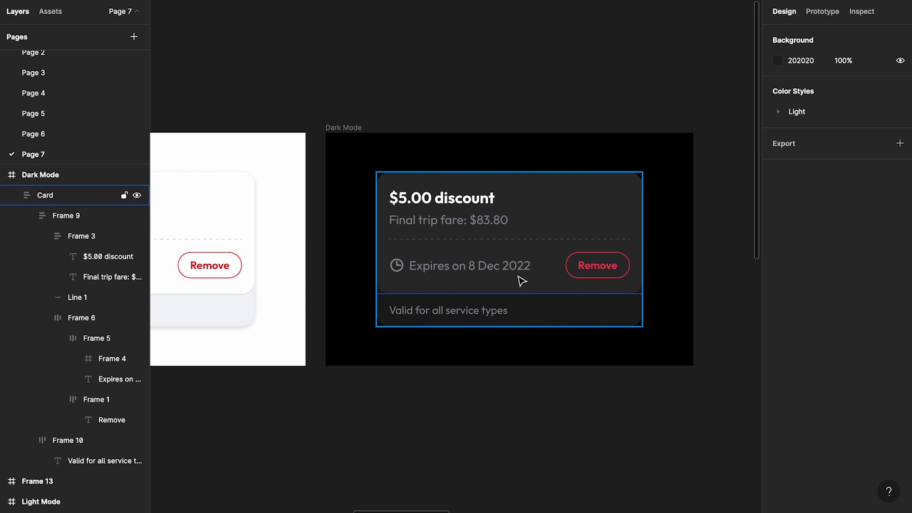
# Step: Compare the fill of the dark card's upper section with the color style used on the matching light section
pyautogui.scroll(2, 521, 277)
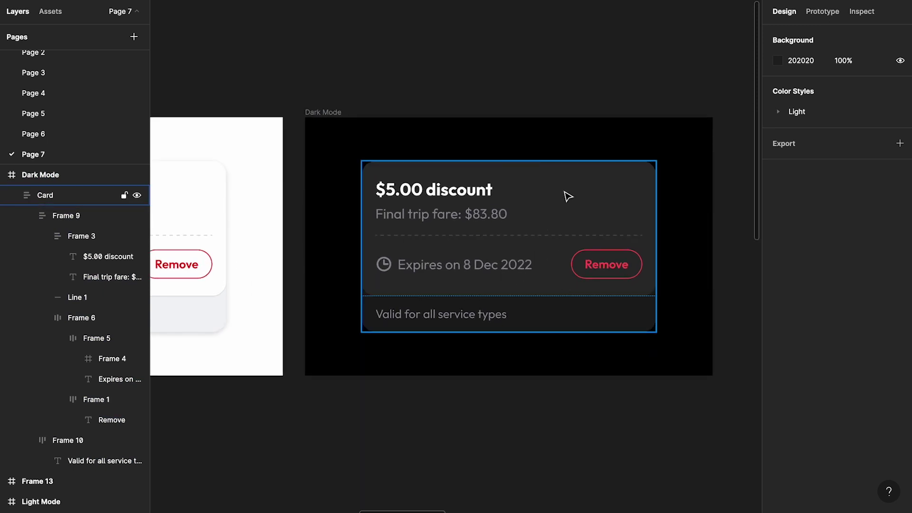
pyautogui.doubleClick(560, 213)
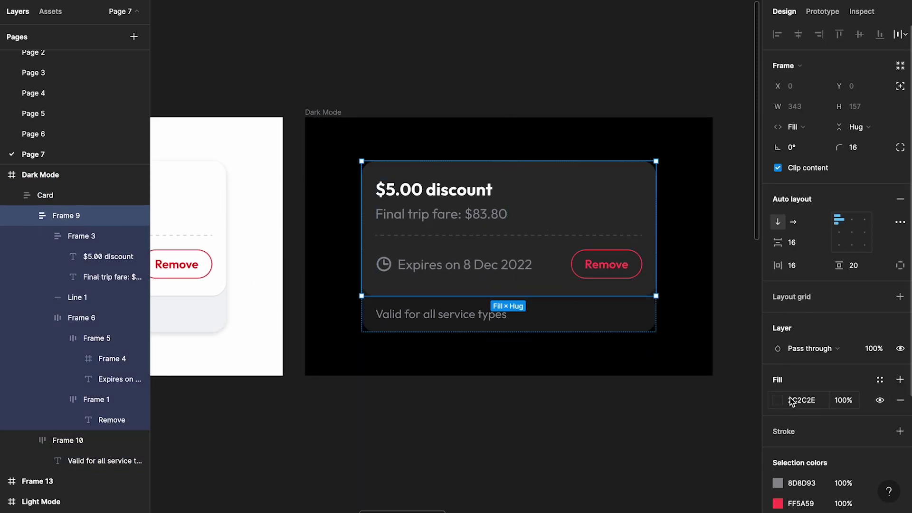
pyautogui.hscroll(-2, 556, 341)
pyautogui.hscroll(-5, 557, 340)
pyautogui.doubleClick(472, 237)
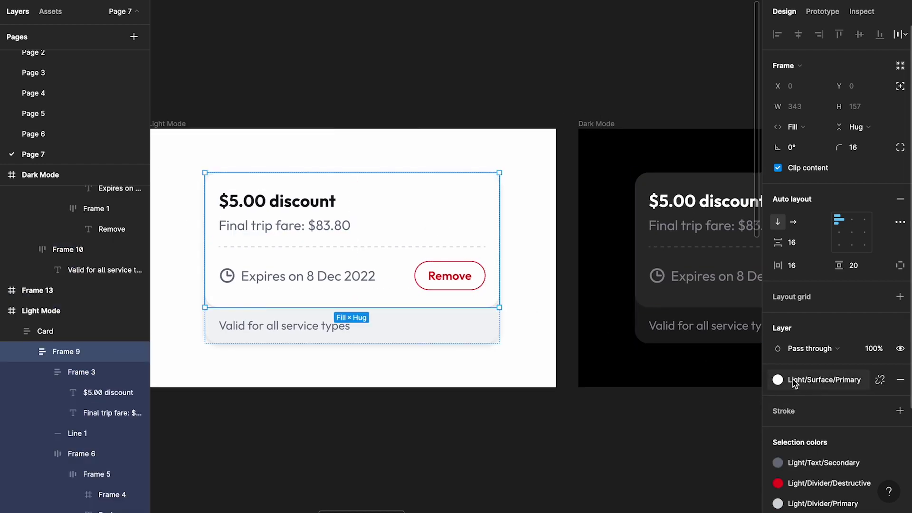
pyautogui.hscroll(12, 673, 360)
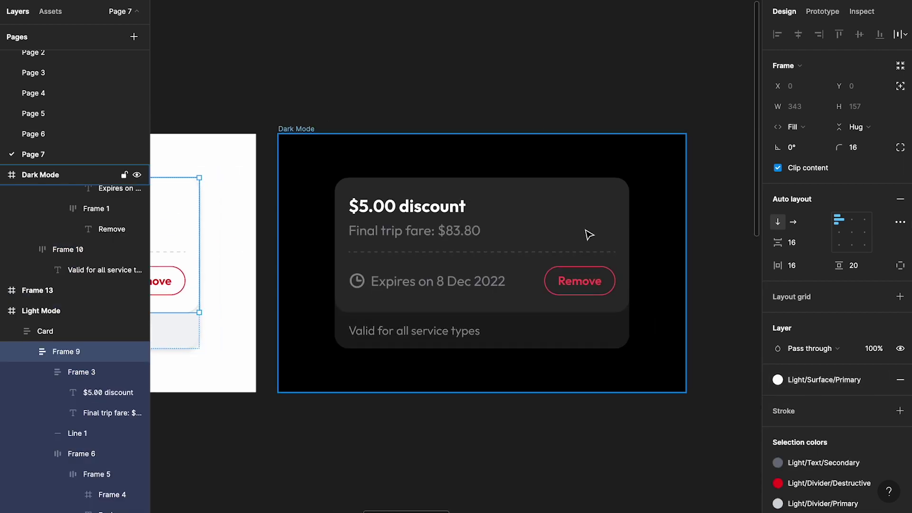
# Step: Create a color style named "Dark/Surface/Primary" from the fill of the dark card's upper section
pyautogui.click(588, 234)
pyautogui.click(879, 379)
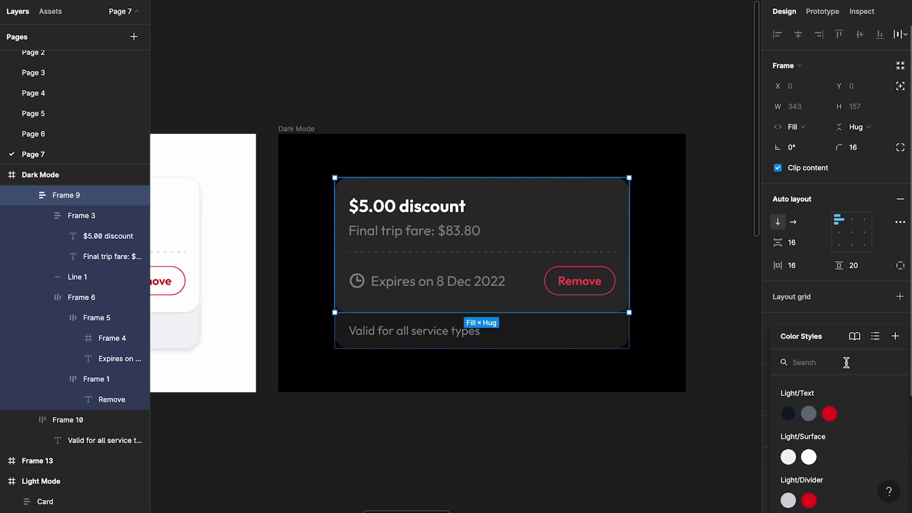
pyautogui.click(896, 338)
pyautogui.write('Dark/')
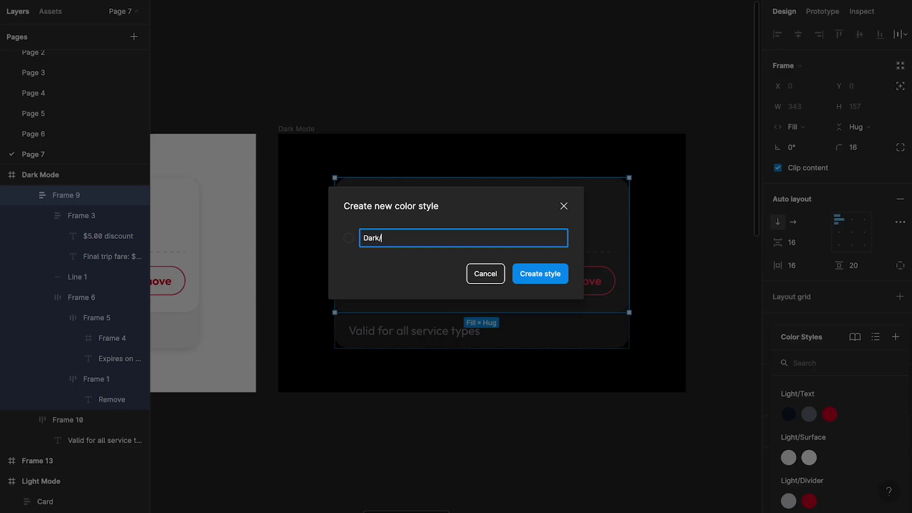
pyautogui.write('Surface/Primary')
pyautogui.press('Return')
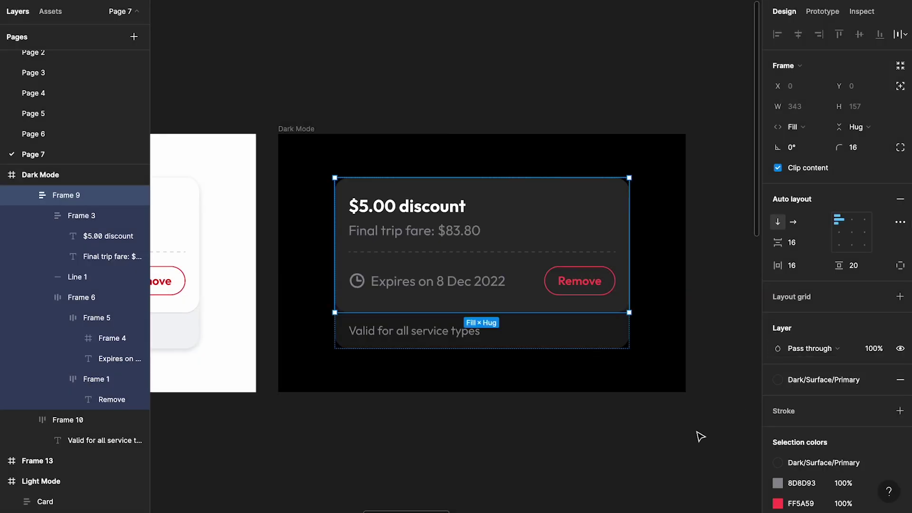
# Step: Compare the base fill of the dark card with the color style used on the matching light card
pyautogui.click(698, 492)
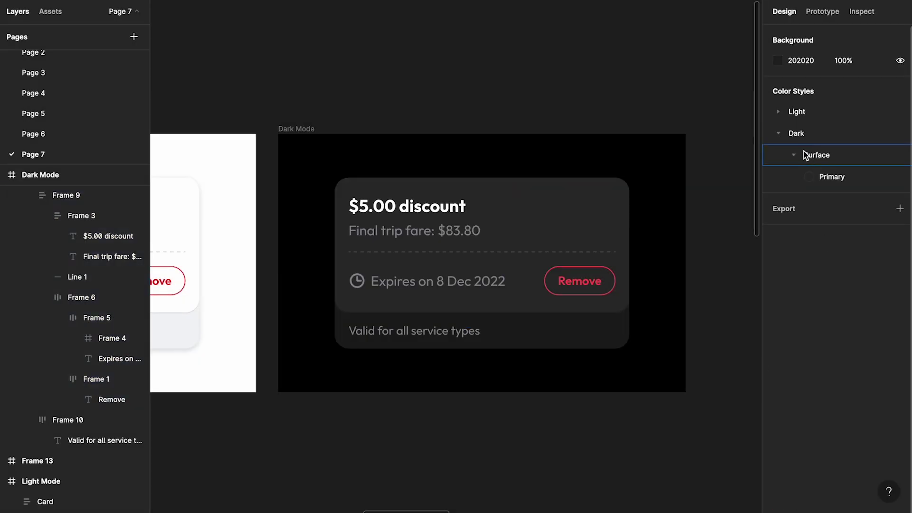
pyautogui.hscroll(-10, 417, 331)
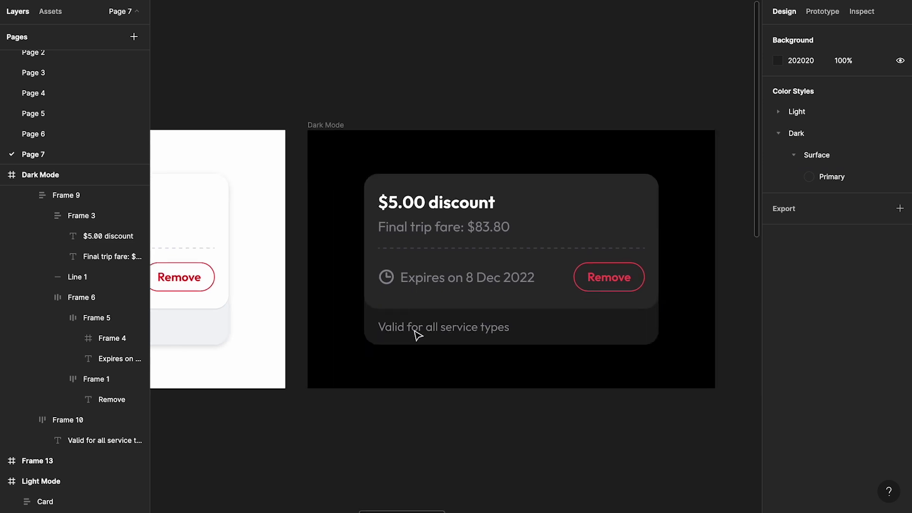
pyautogui.click(367, 315)
pyautogui.scroll(-3, 802, 489)
pyautogui.hscroll(8, 670, 327)
pyautogui.click(463, 338)
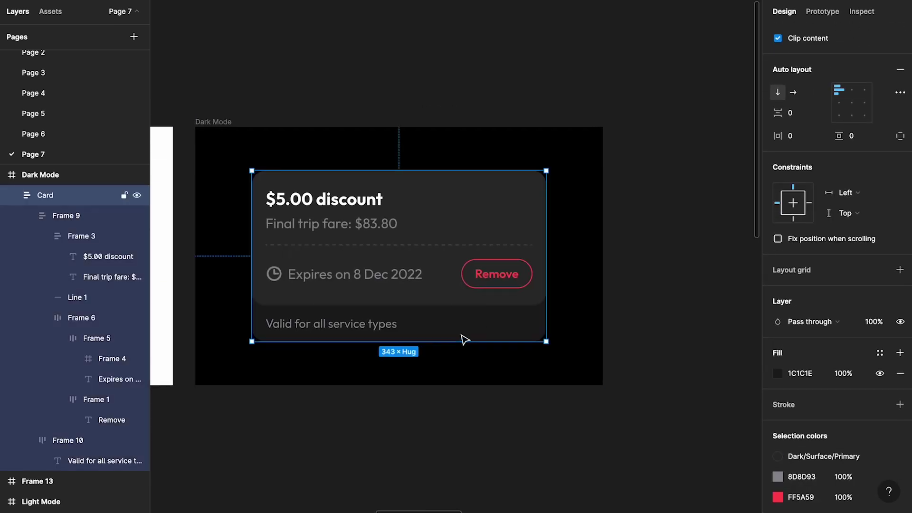
pyautogui.click(879, 352)
pyautogui.press('Escape')
pyautogui.hscroll(-8, 614, 395)
pyautogui.click(458, 310)
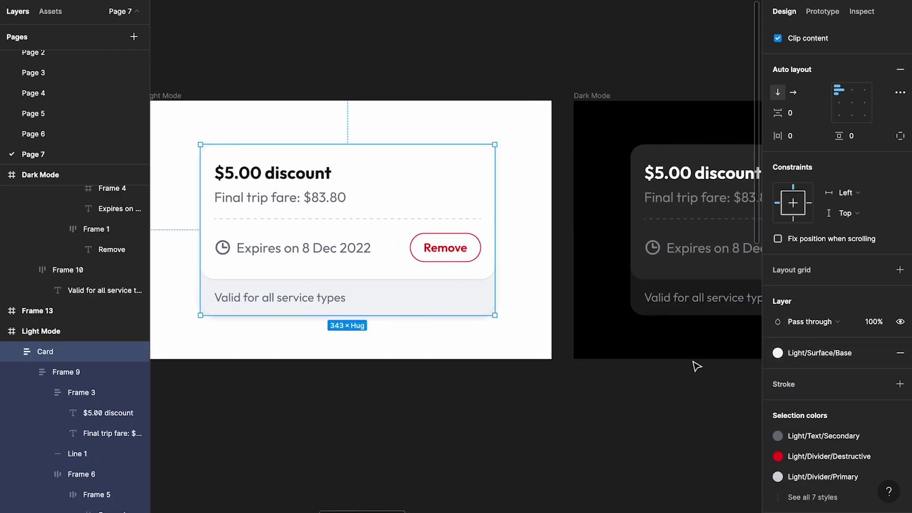
# Step: Create a color style named "Dark/Surface/Base" from the fill of the whole dark card
pyautogui.hscroll(8, 696, 367)
pyautogui.click(665, 304)
pyautogui.click(879, 353)
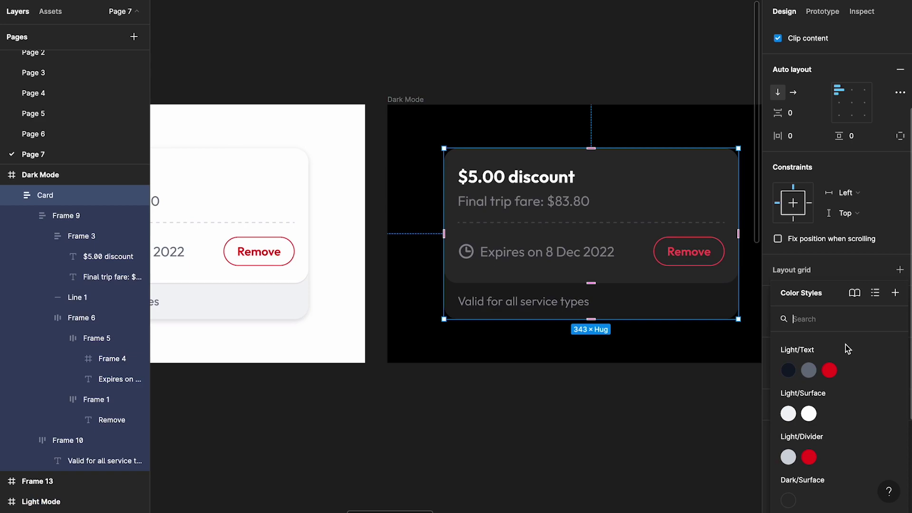
pyautogui.click(895, 292)
pyautogui.write('Dark/Surface/Base')
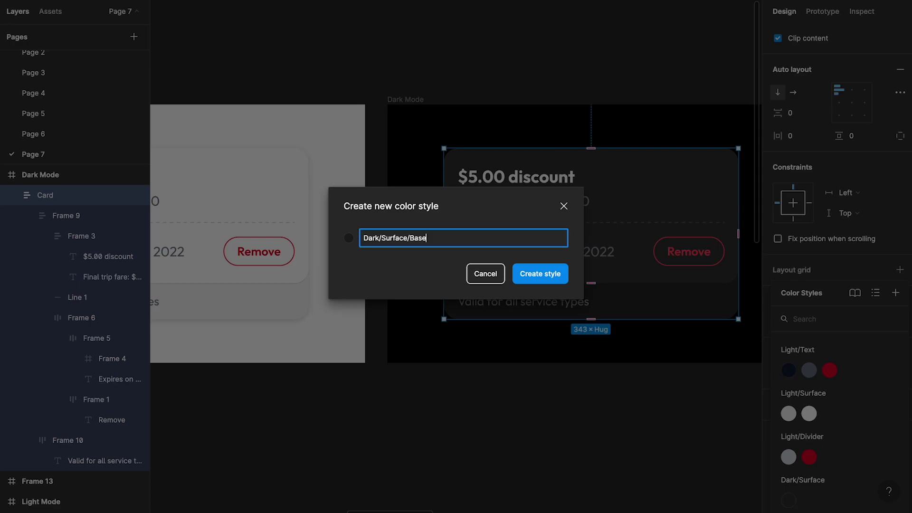
pyautogui.press('Return')
# Step: Reorder the Dark Surface color styles so Base sits above Primary, matching the order of the Light styles
pyautogui.click(657, 413)
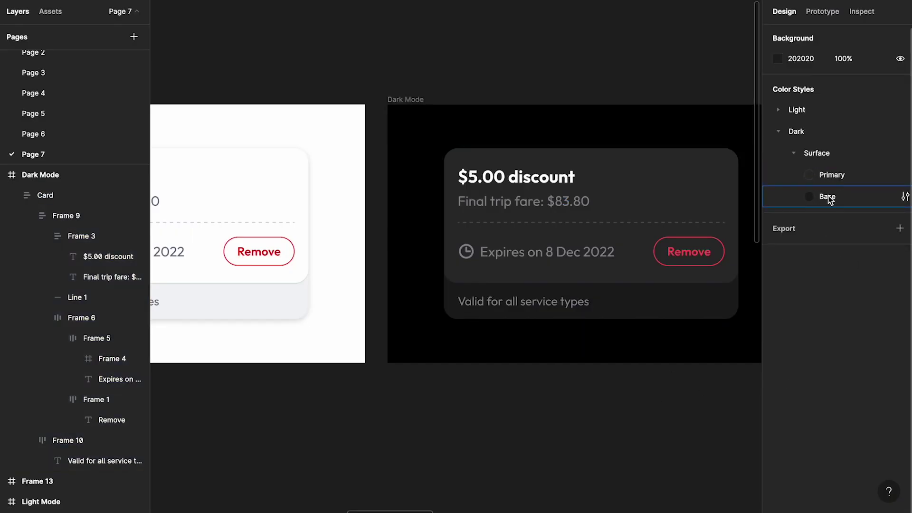
pyautogui.click(777, 111)
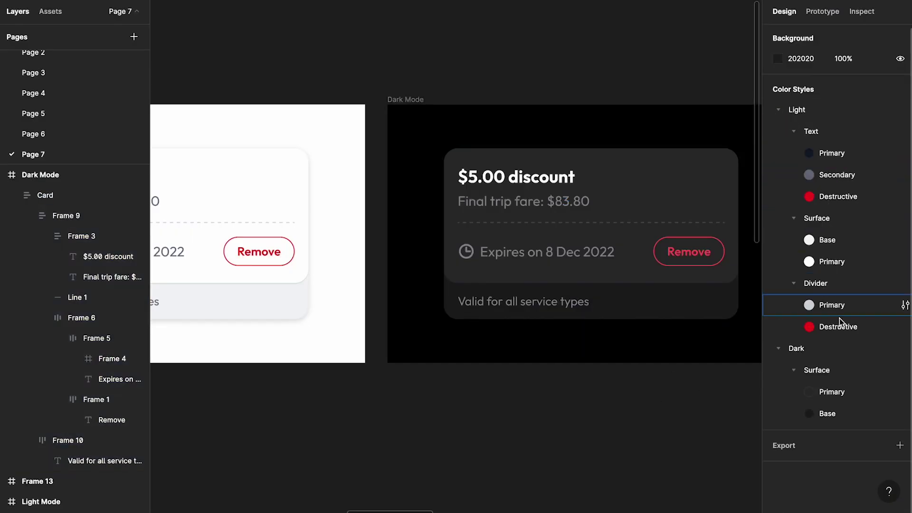
pyautogui.moveTo(833, 413); pyautogui.dragTo(836, 387)
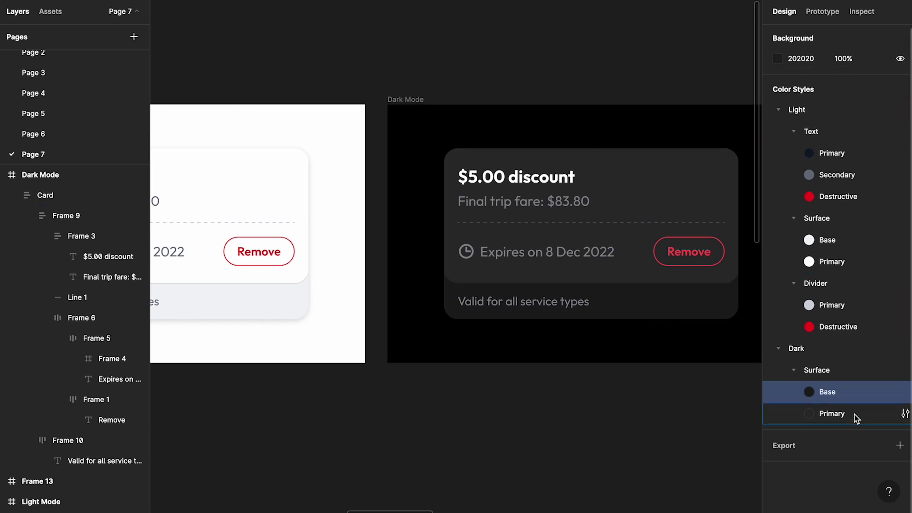
# Step: Check the light title's color style, and create "Dark/Text/Primary" from the fill of the dark card's "$5.00 discount" title
pyautogui.hscroll(-5, 546, 197)
pyautogui.keyDown('ctrl'); pyautogui.click(363, 178); pyautogui.keyUp('ctrl')
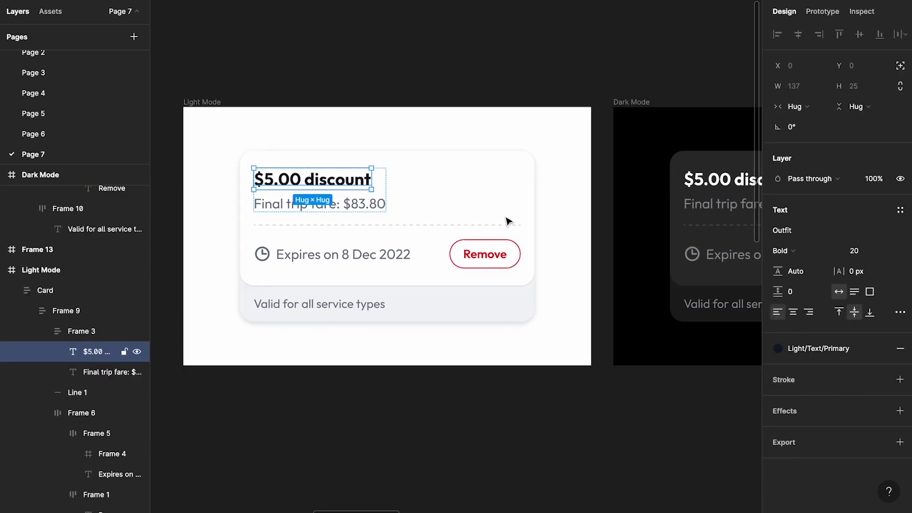
pyautogui.hscroll(5, 647, 319)
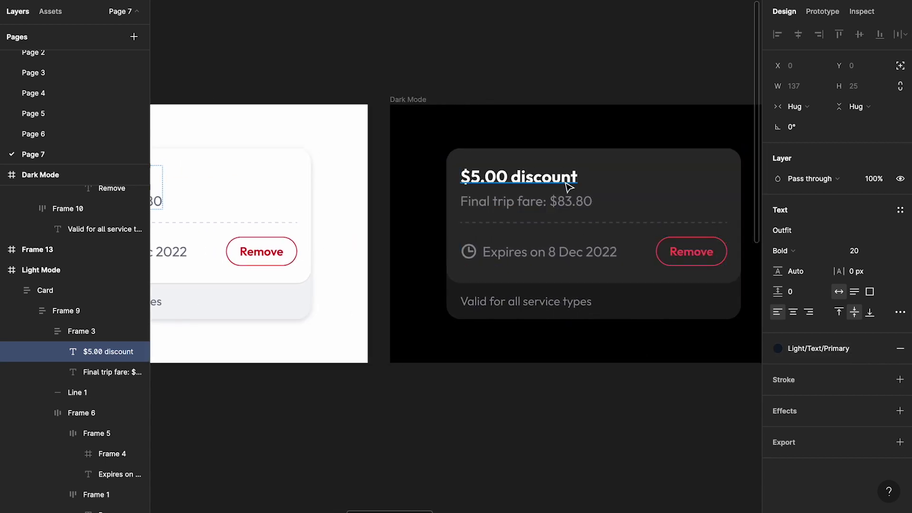
pyautogui.keyDown('ctrl'); pyautogui.click(576, 179); pyautogui.keyUp('ctrl')
pyautogui.click(879, 350)
pyautogui.click(895, 293)
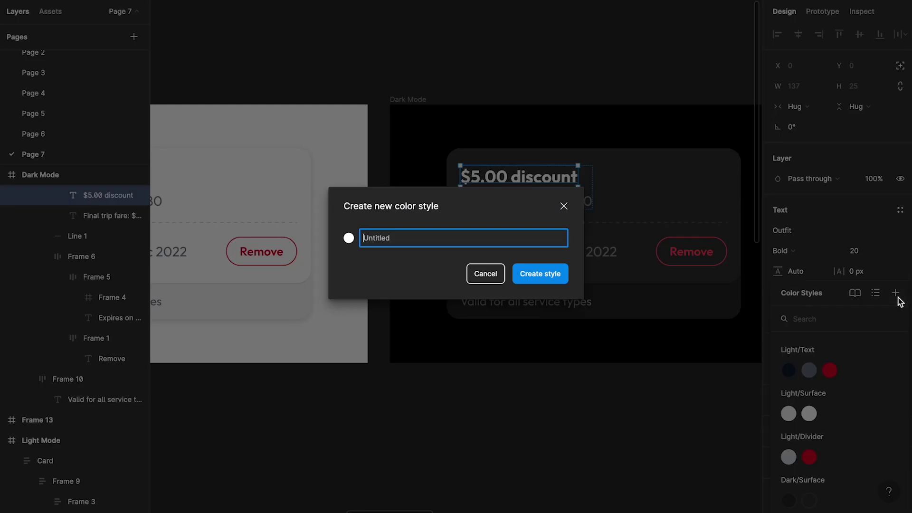
pyautogui.write('Dark/Text/Primary')
pyautogui.press('Return')
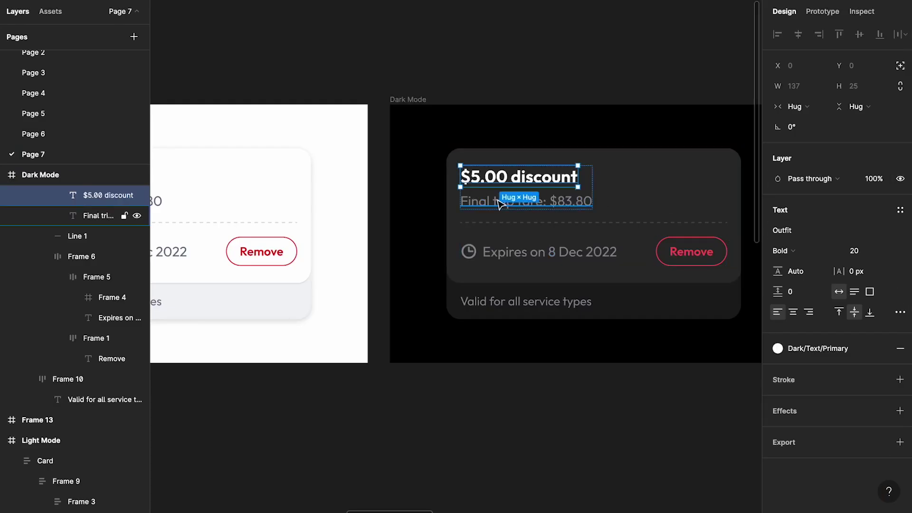
# Step: Check the light fare text's color style, and create "Dark/Text/Secondary" from the dark card's "Final trip fare" text fill
pyautogui.hscroll(-5, 388, 220)
pyautogui.hscroll(-1, 388, 219)
pyautogui.keyDown('ctrl'); pyautogui.click(321, 189); pyautogui.keyUp('ctrl')
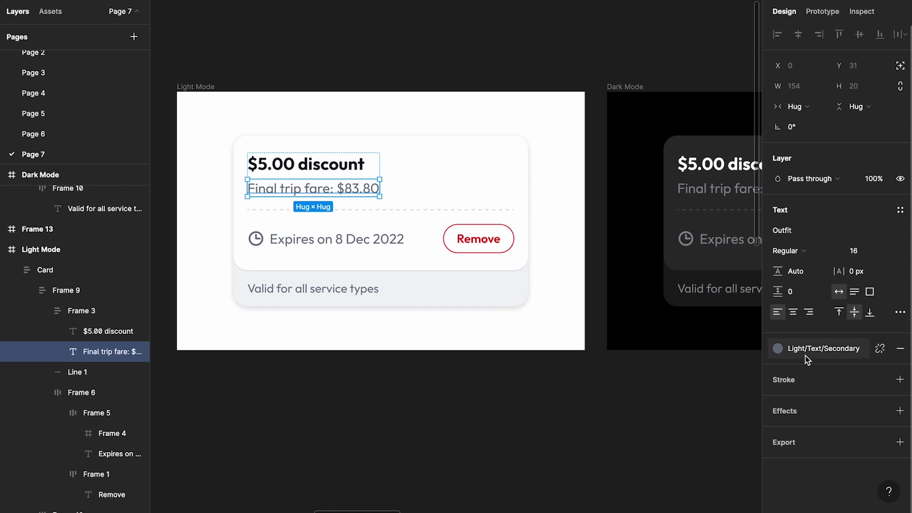
pyautogui.hscroll(6, 648, 277)
pyautogui.keyDown('ctrl'); pyautogui.click(582, 177); pyautogui.keyUp('ctrl')
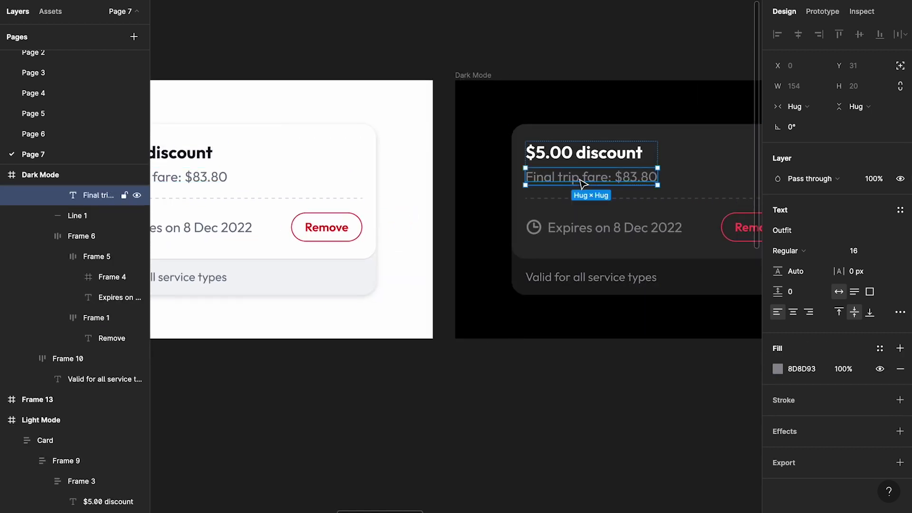
pyautogui.click(880, 348)
pyautogui.click(895, 285)
pyautogui.write('DD')
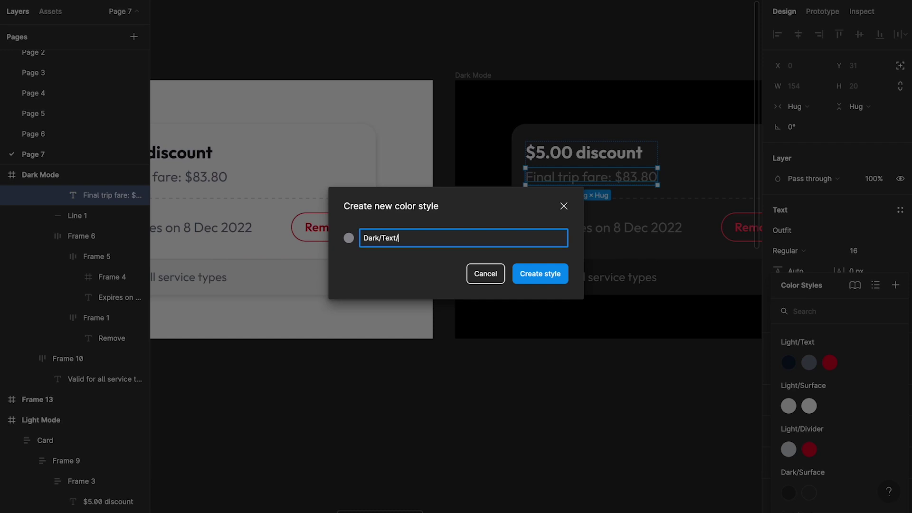
pyautogui.write('rk/Text/Secondary')
pyautogui.press('Return')
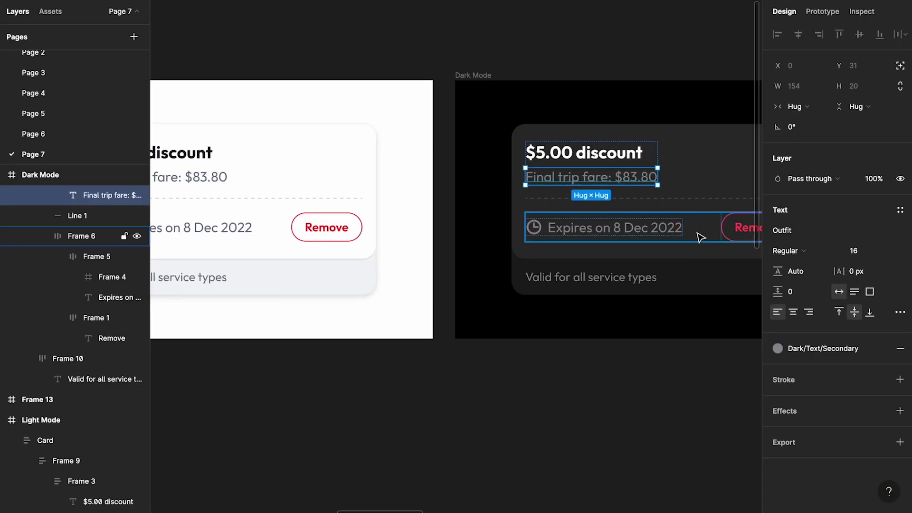
# Step: Apply the Dark/Text/Secondary color style to the clock icon and expiry text in the dark card
pyautogui.keyDown('ctrl'); pyautogui.click(731, 227); pyautogui.keyUp('ctrl')
pyautogui.click(651, 230)
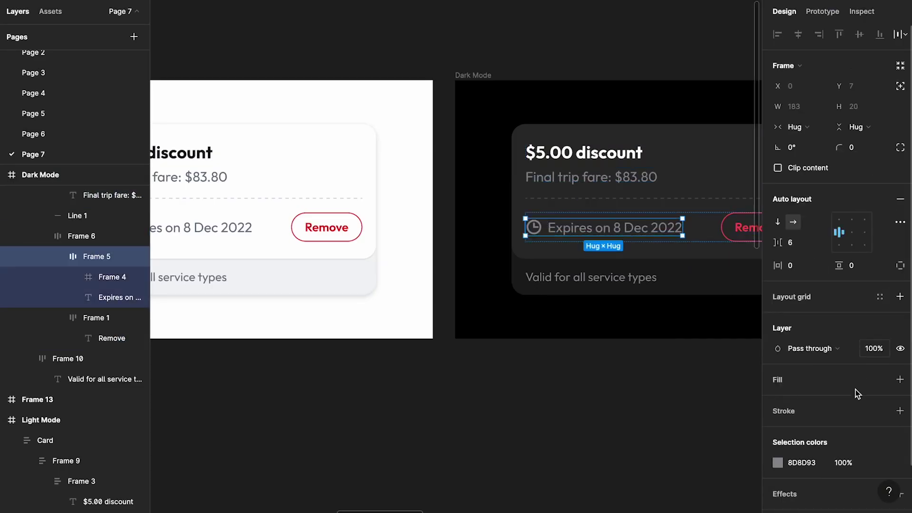
pyautogui.click(879, 406)
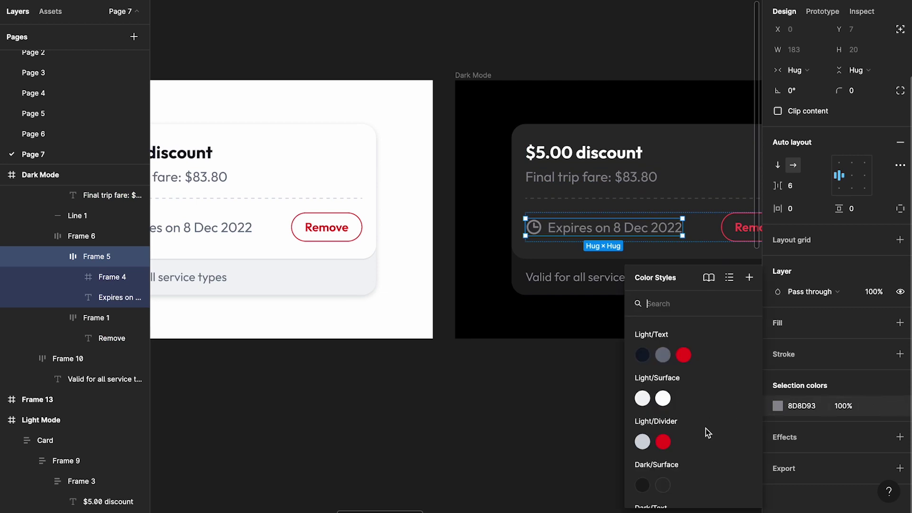
pyautogui.scroll(-2, 708, 433)
pyautogui.click(665, 493)
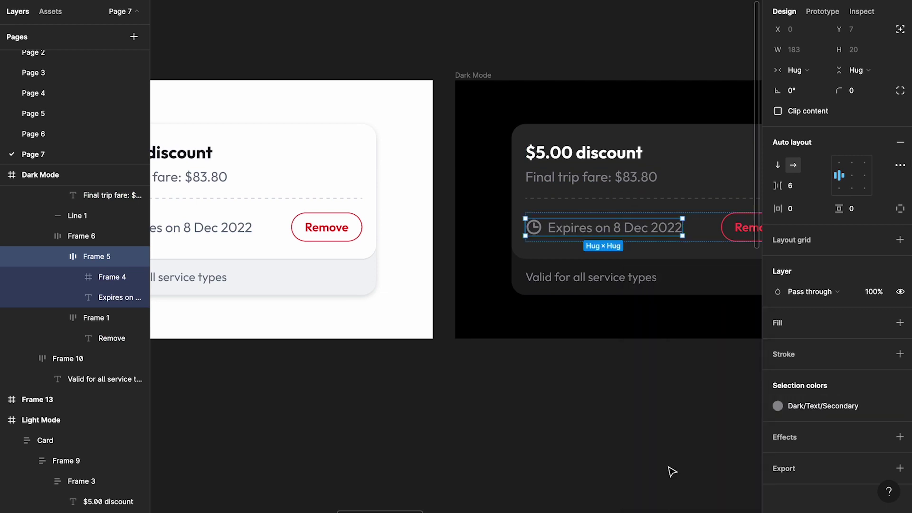
# Step: Apply the Dark/Text/Secondary color style to the dark card's "Valid for all service types" text
pyautogui.click(598, 280)
pyautogui.click(878, 345)
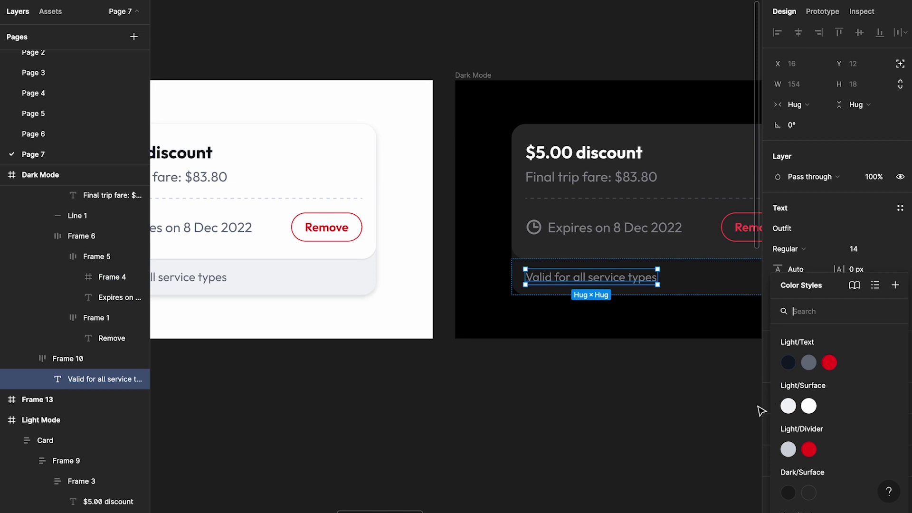
pyautogui.scroll(-1, 830, 427)
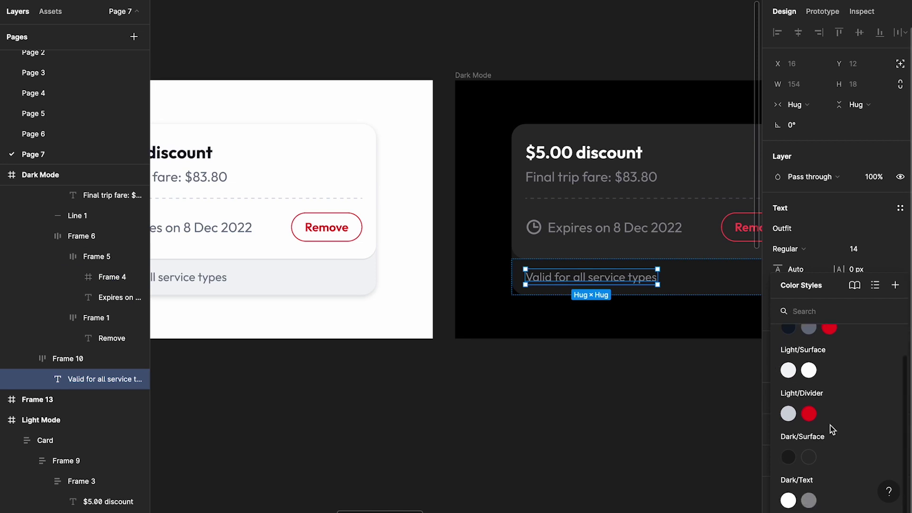
pyautogui.click(808, 500)
# Step: Check the light divider's color style, and create "Dark/Divider/Primary" from the stroke of the dark card's dashed line
pyautogui.hscroll(3, 615, 371)
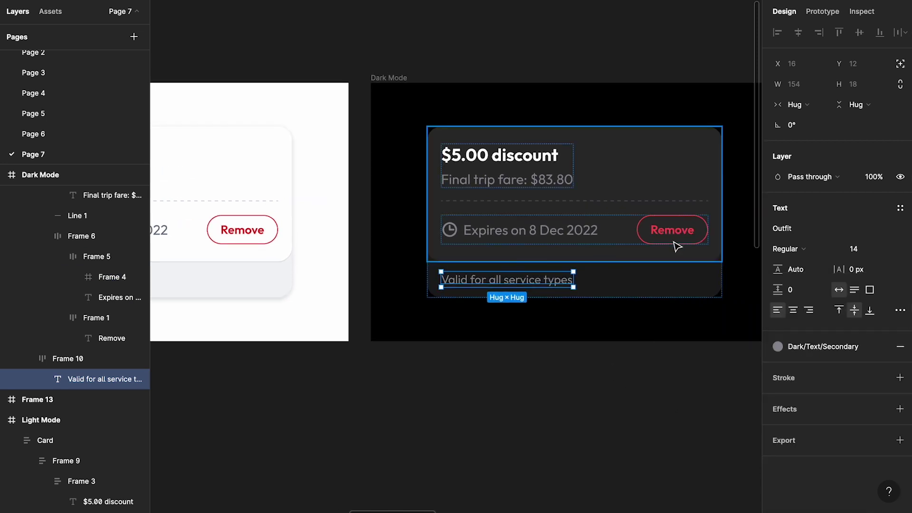
pyautogui.click(596, 216)
pyautogui.hscroll(-5, 597, 217)
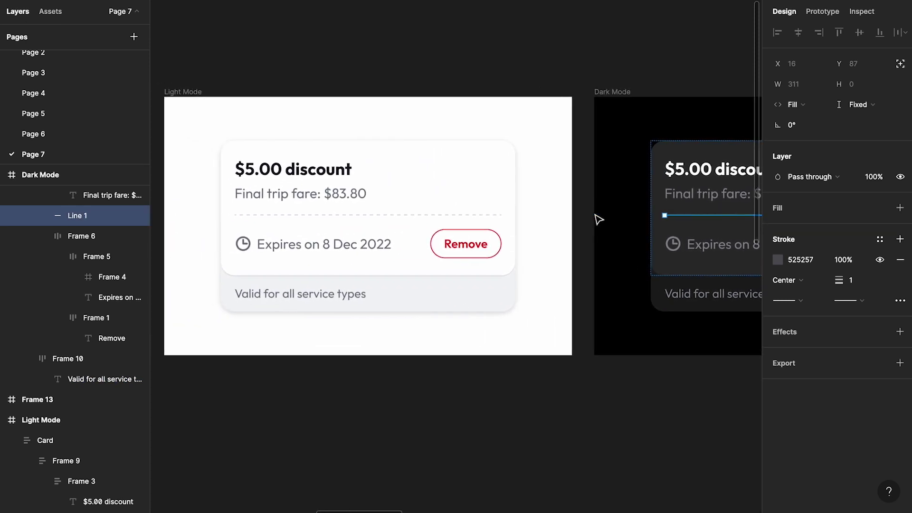
pyautogui.hscroll(-1, 598, 220)
pyautogui.click(468, 215)
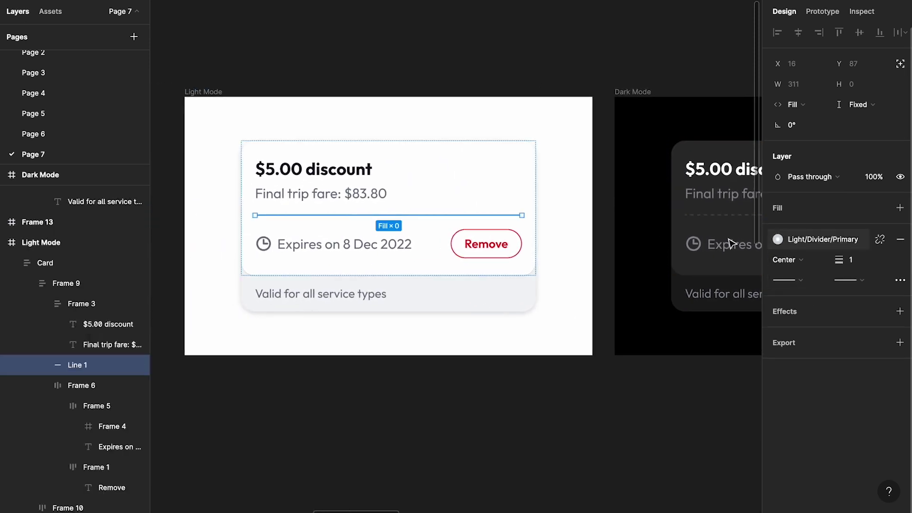
pyautogui.hscroll(10, 730, 243)
pyautogui.click(619, 204)
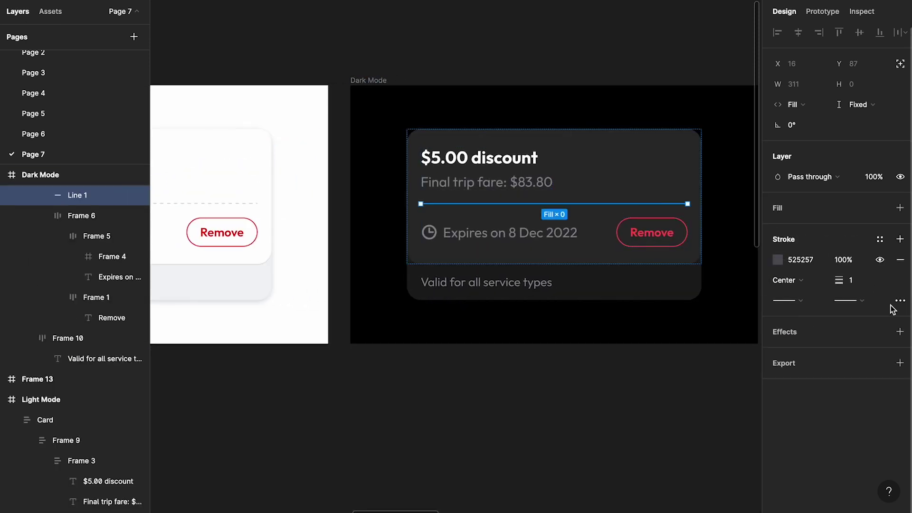
pyautogui.click(879, 240)
pyautogui.click(895, 262)
pyautogui.write('Li')
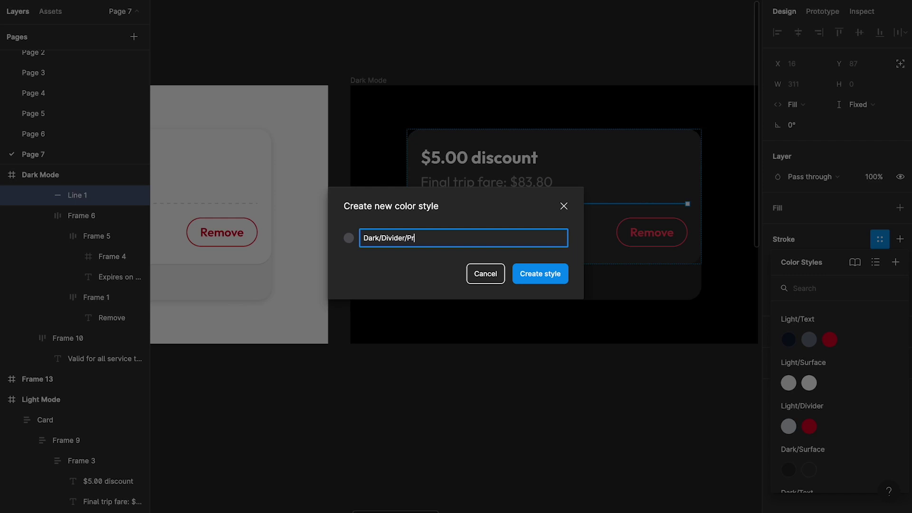
pyautogui.press('Return')
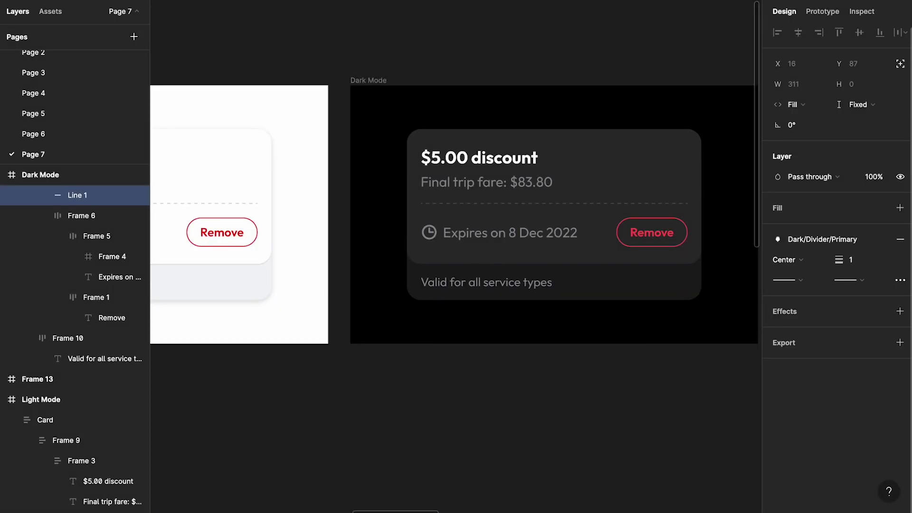
# Step: Compare the fill of the dark card's Remove text with the color style used on the light Remove text
pyautogui.keyDown('ctrl'); pyautogui.click(218, 235); pyautogui.keyUp('ctrl')
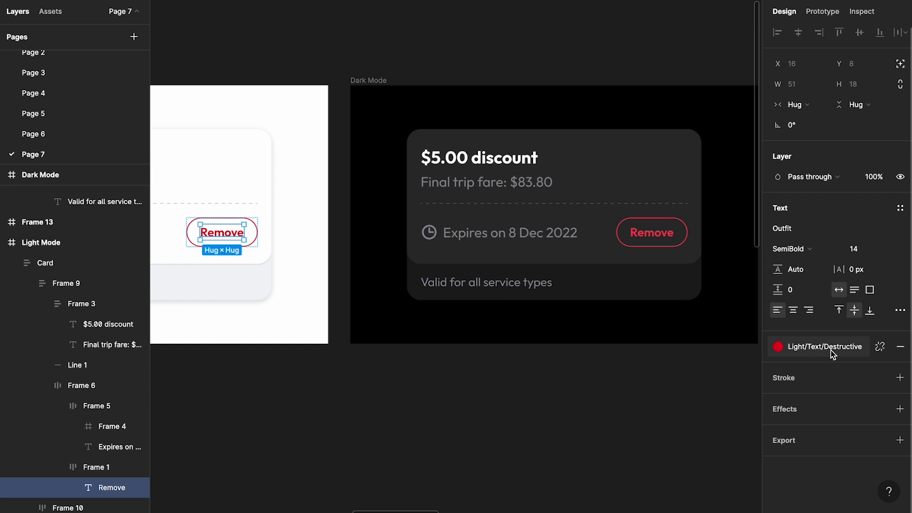
pyautogui.keyDown('ctrl'); pyautogui.click(549, 235); pyautogui.keyUp('ctrl')
pyautogui.keyDown('ctrl'); pyautogui.click(651, 233); pyautogui.keyUp('ctrl')
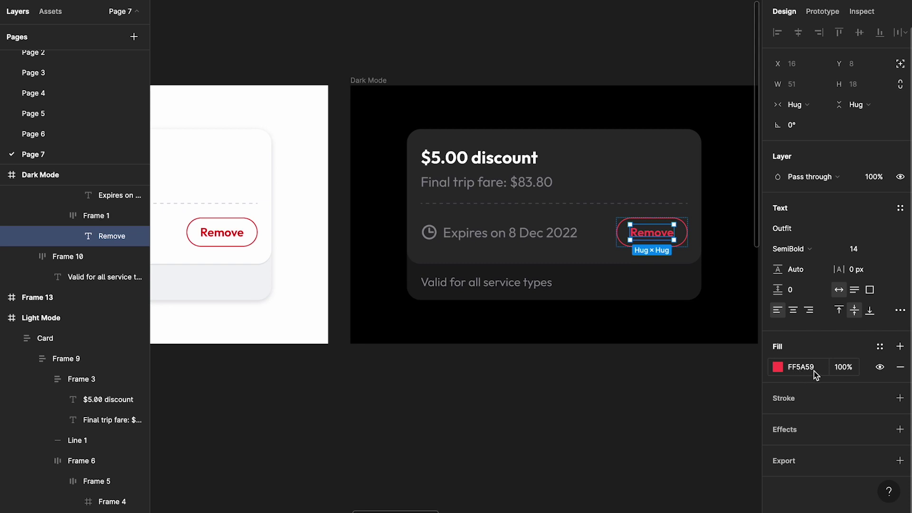
pyautogui.keyDown('ctrl'); pyautogui.click(235, 237); pyautogui.keyUp('ctrl')
pyautogui.click(880, 347)
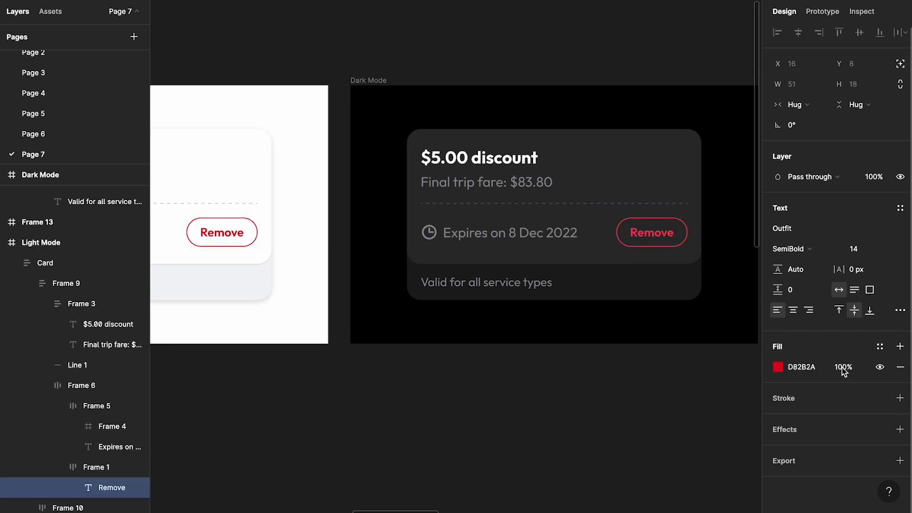
pyautogui.hotkey('ctrl', 'z')
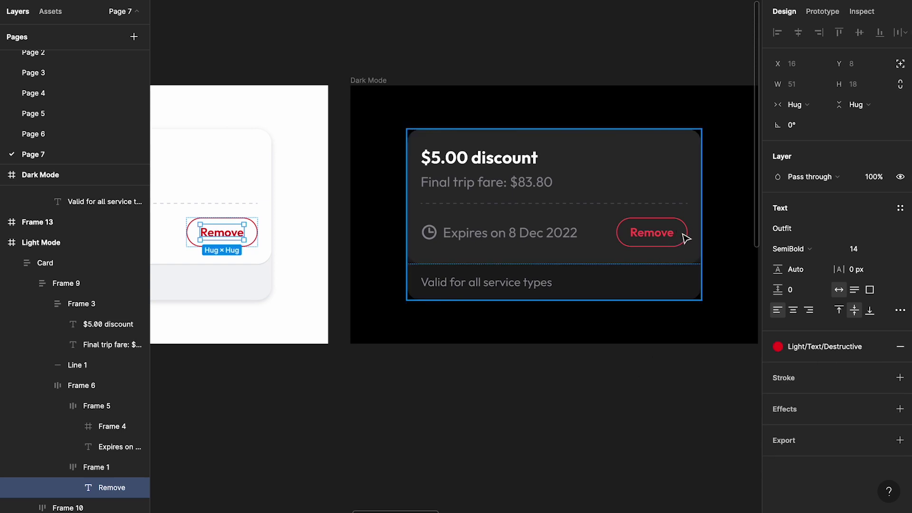
# Step: Create the color style "Dark/Text/Destructive" from the fill of the dark card's Remove text
pyautogui.click(562, 238)
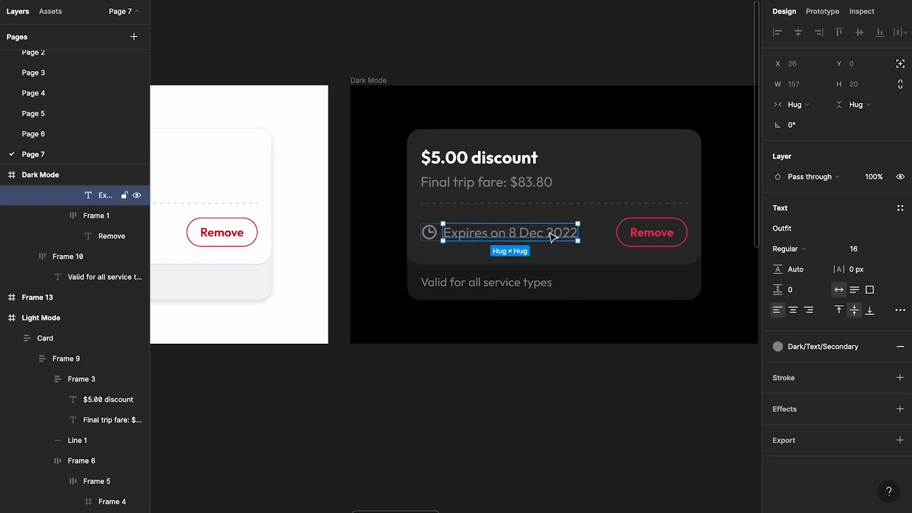
pyautogui.click(657, 236)
pyautogui.click(879, 346)
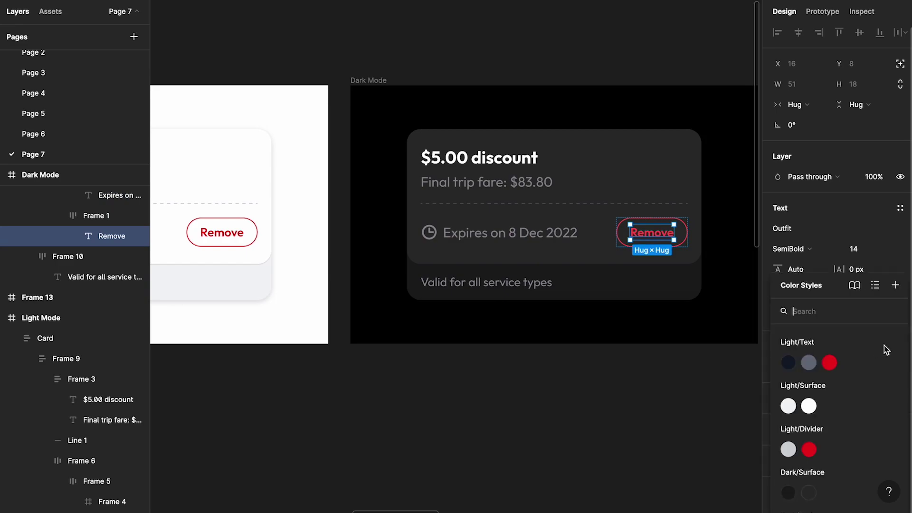
pyautogui.click(896, 286)
pyautogui.write('Dark/Text/Destructiv')
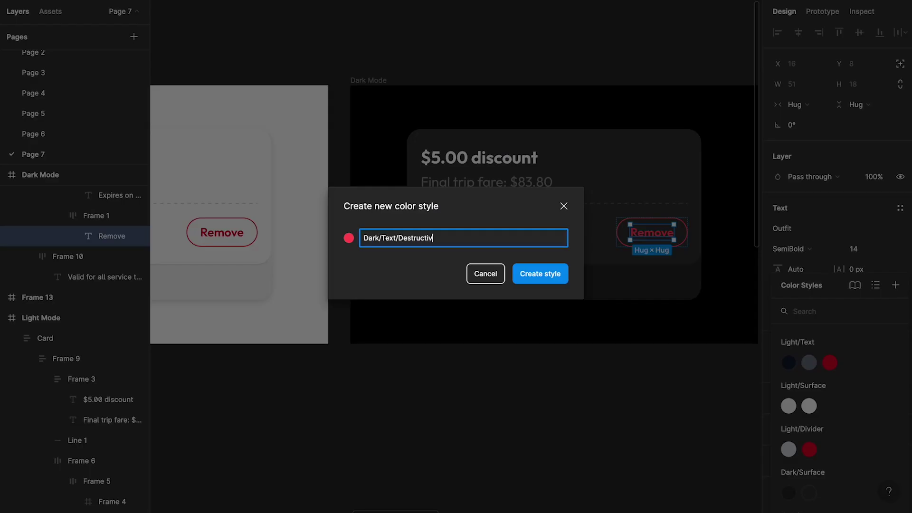
pyautogui.press('Return')
# Step: Create the color style "Dark/Divider/Destructive" from the stroke of the dark card's Remove button frame
pyautogui.click(531, 232)
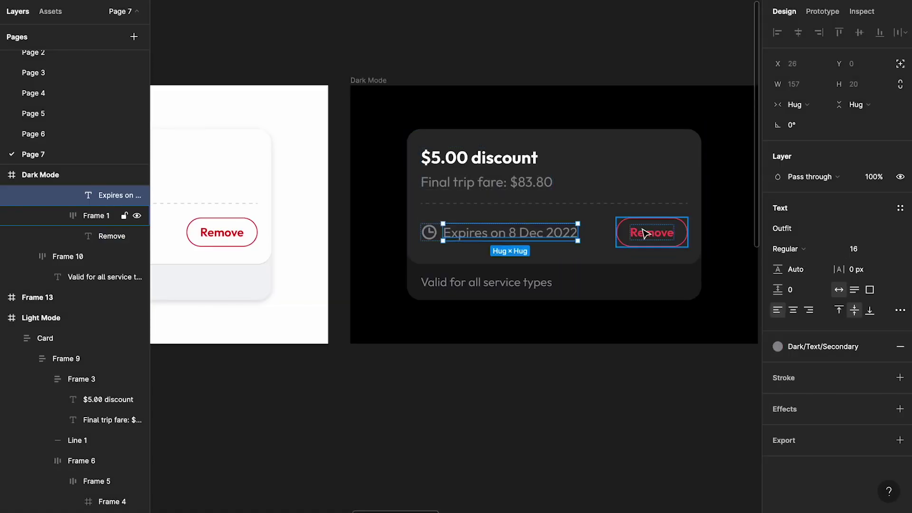
pyautogui.click(637, 232)
pyautogui.click(880, 409)
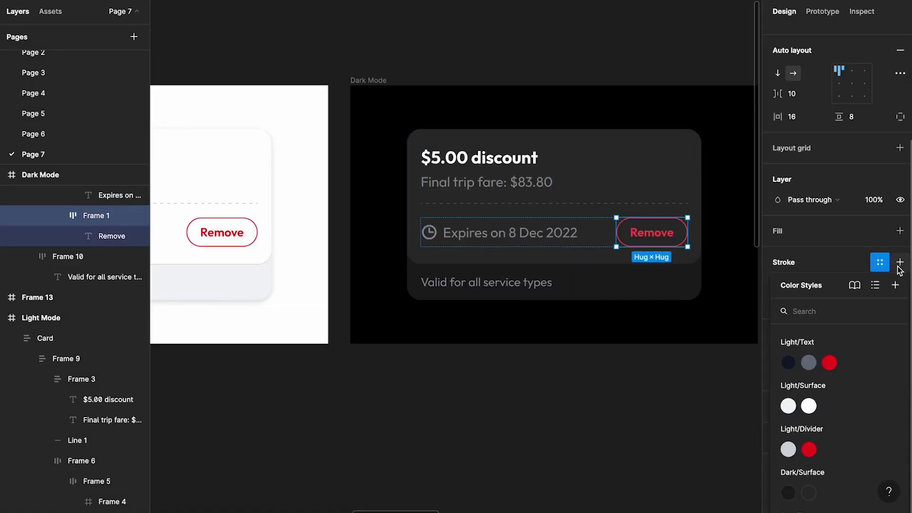
pyautogui.click(895, 287)
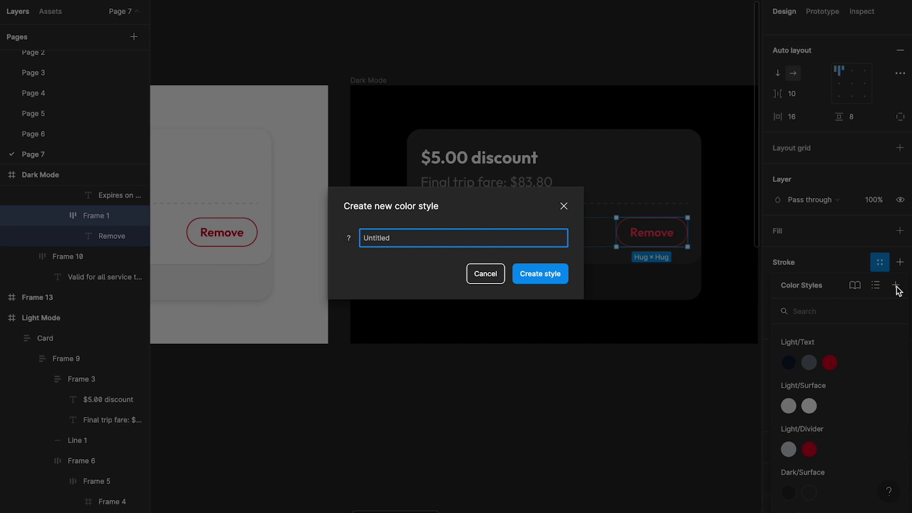
pyautogui.write('D')
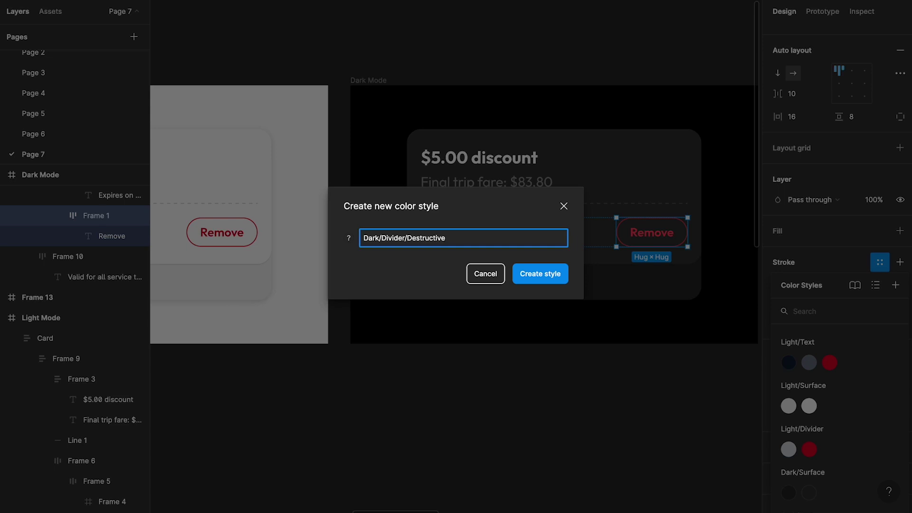
pyautogui.write('ark/Divider/Destructive')
pyautogui.press('Return')
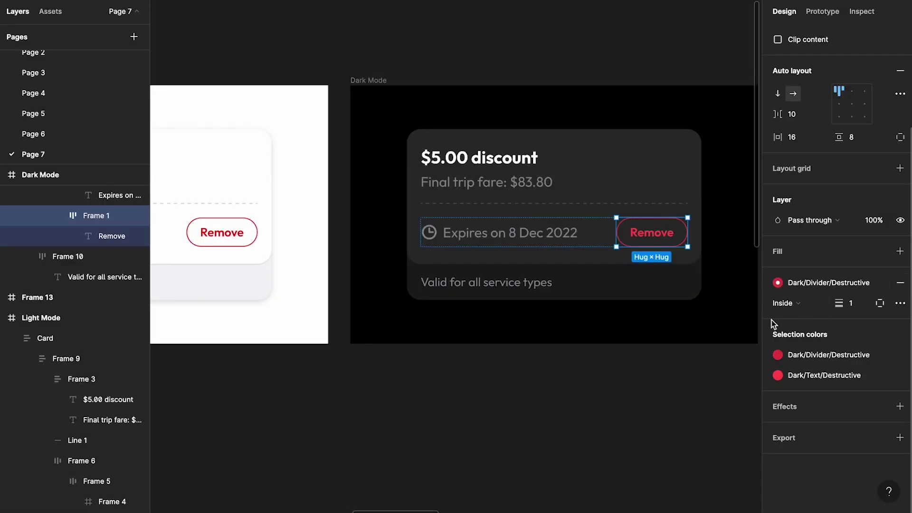
# Step: Reorder the Dark color styles so that the Text group sits above Surface, matching the Light group's order
pyautogui.click(713, 385)
pyautogui.scroll(-5, 827, 215)
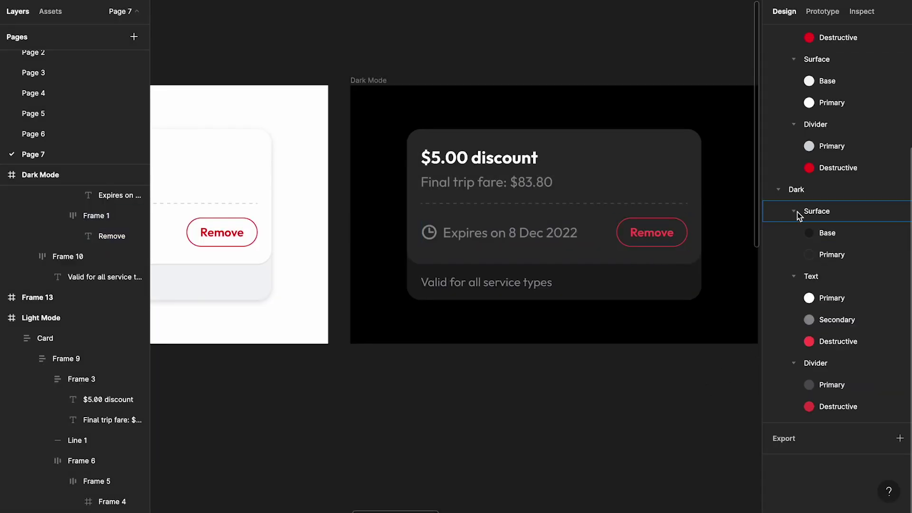
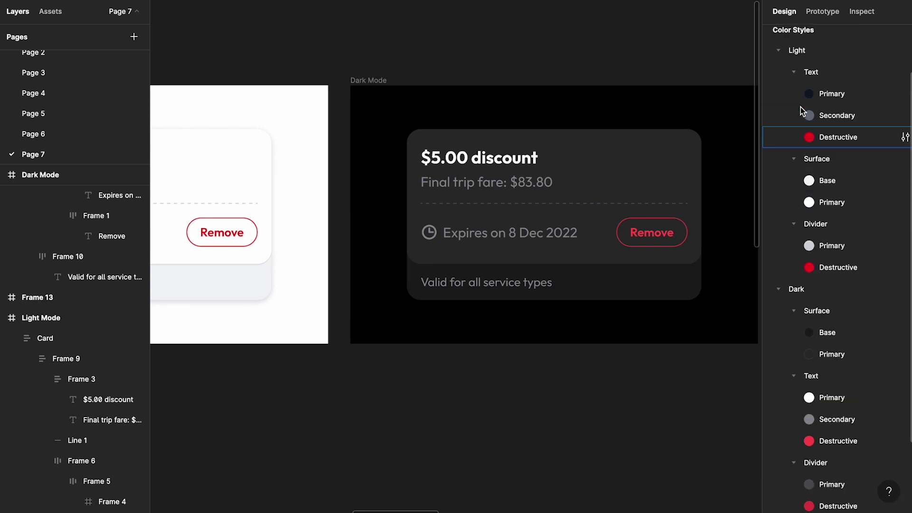
pyautogui.click(810, 402)
pyautogui.moveTo(810, 403); pyautogui.dragTo(813, 335)
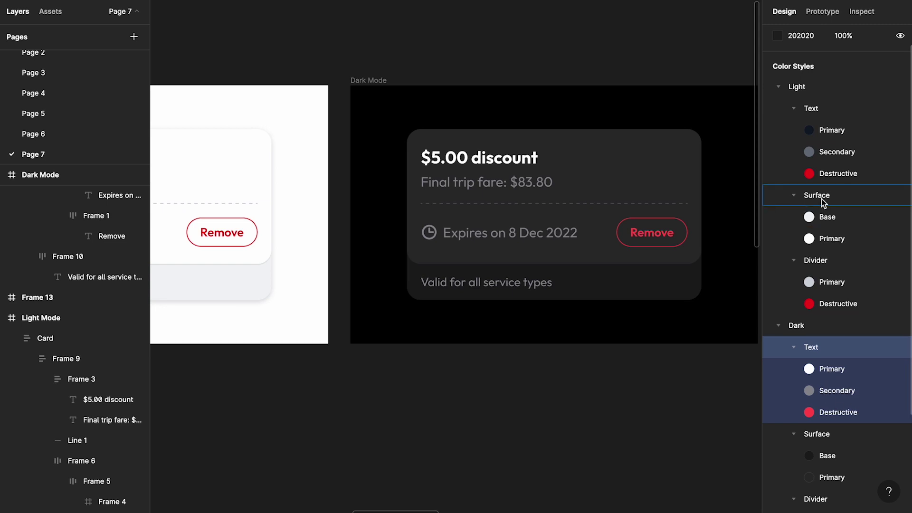
pyautogui.scroll(-3, 827, 232)
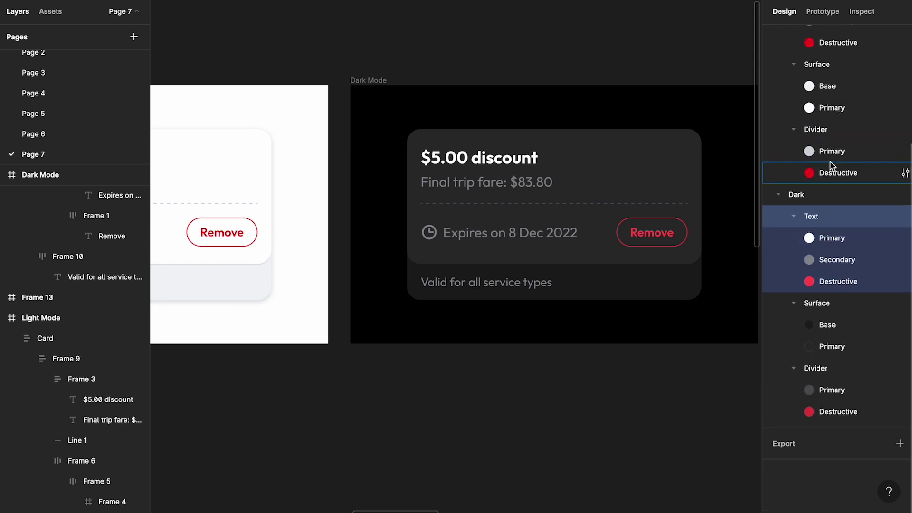
pyautogui.scroll(-1, 827, 157)
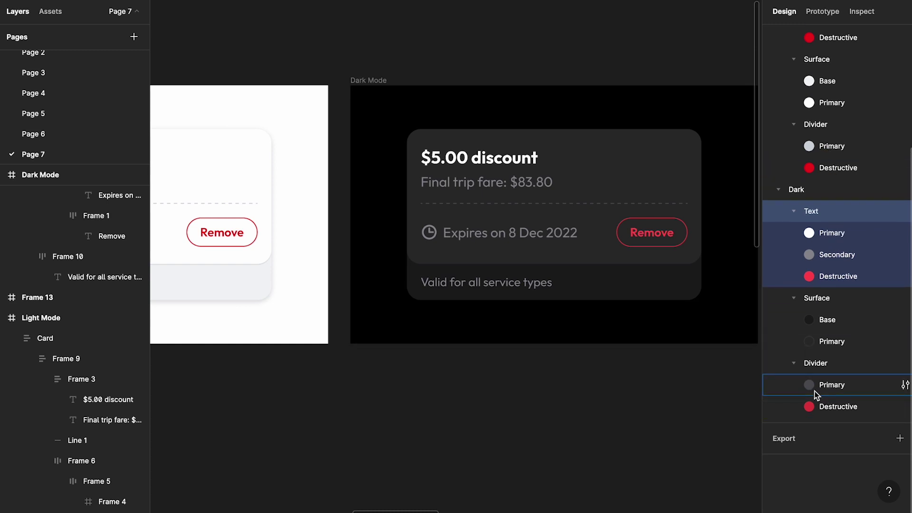
# Step: Collapse the Dark and Light color style groups and clear the selection
pyautogui.click(793, 364)
pyautogui.scroll(5, 781, 240)
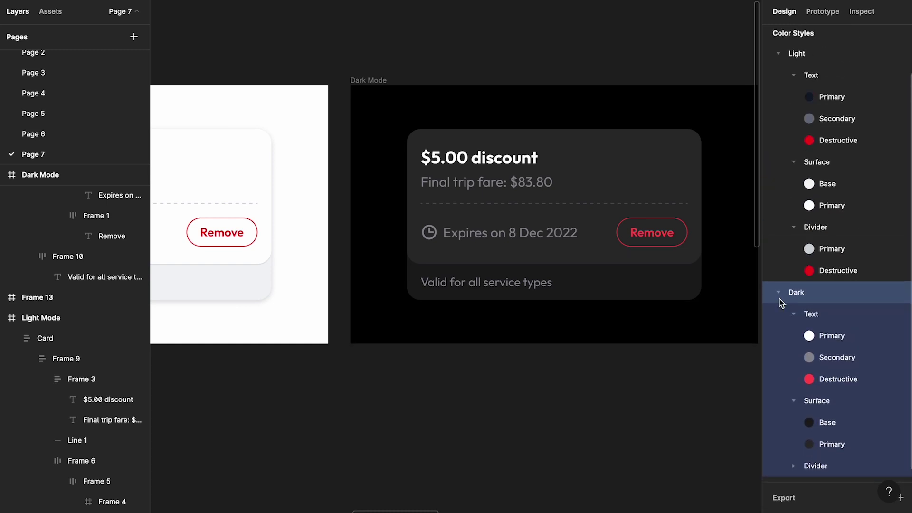
pyautogui.click(778, 293)
pyautogui.click(778, 112)
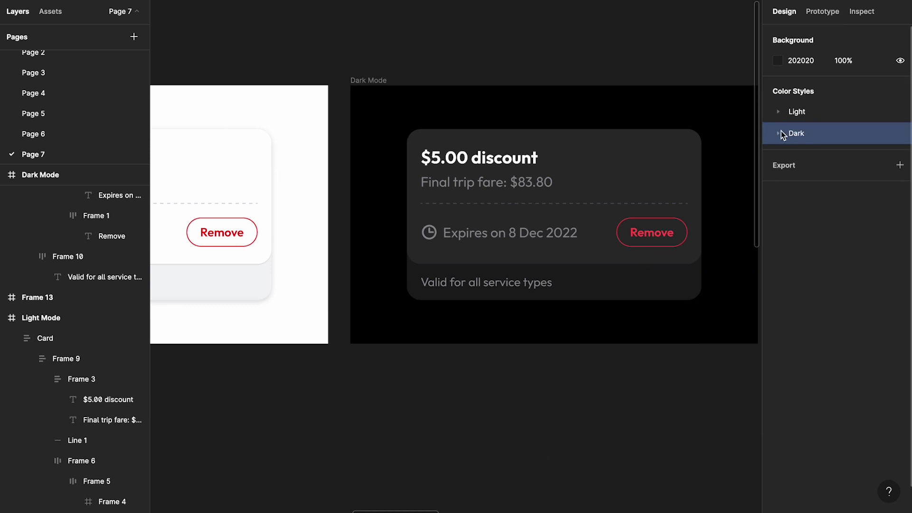
pyautogui.click(565, 402)
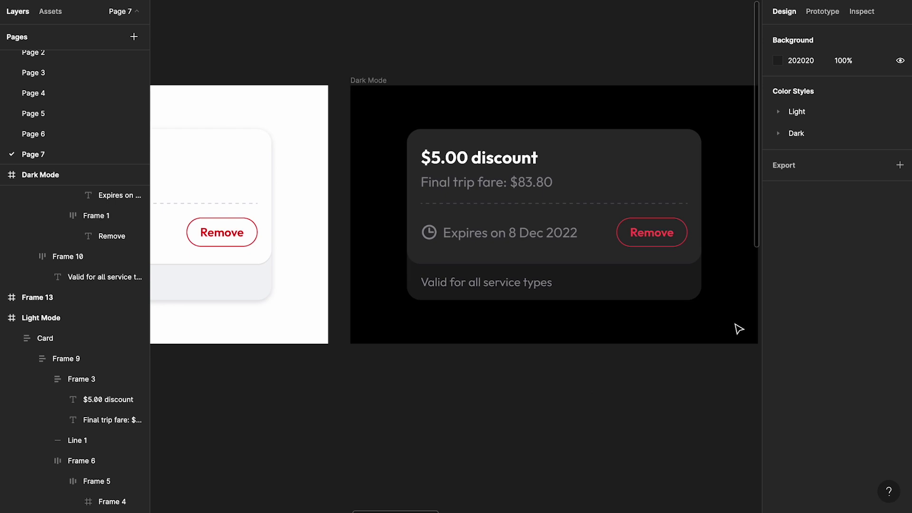
# Step: Publish all the Light and Dark color styles of this file to the team library
pyautogui.click(50, 11)
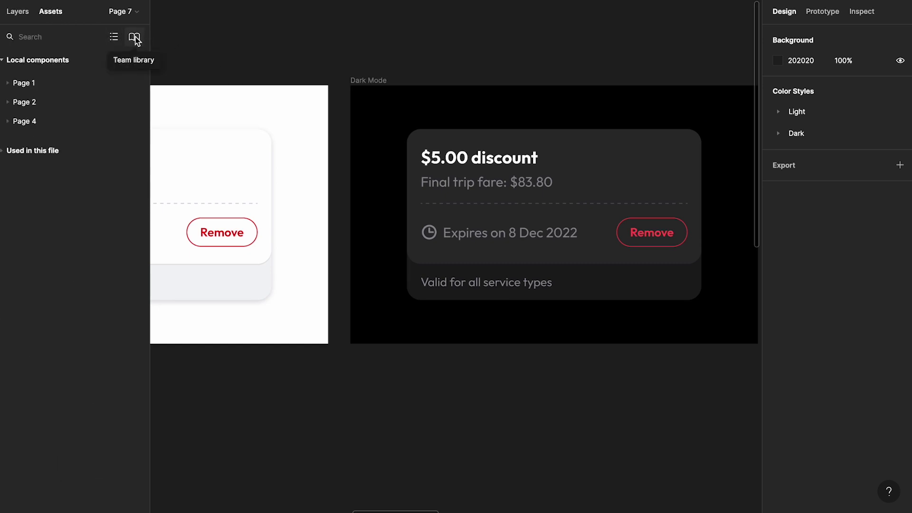
pyautogui.click(134, 37)
pyautogui.click(483, 108)
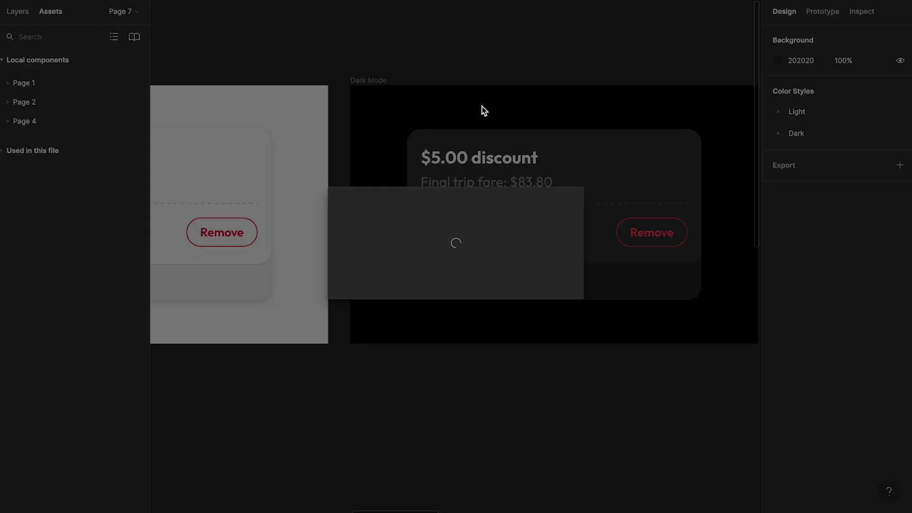
pyautogui.click(384, 277)
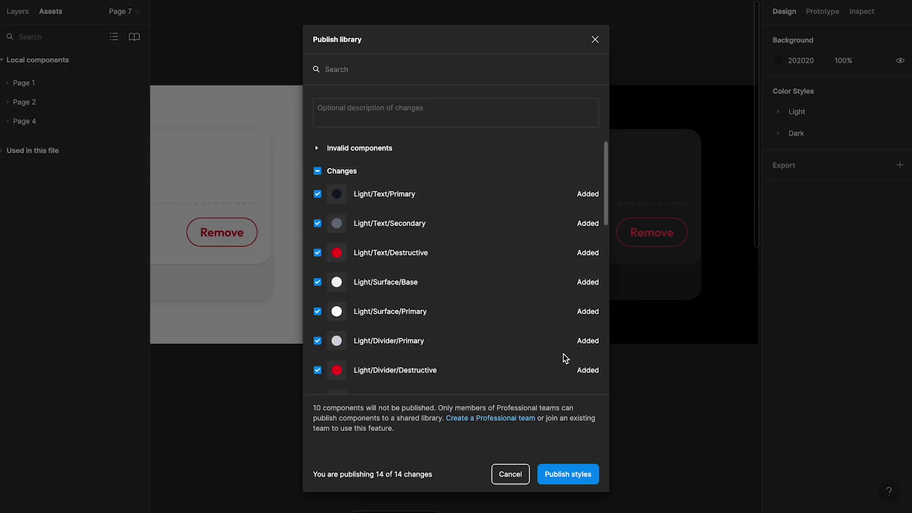
pyautogui.click(566, 477)
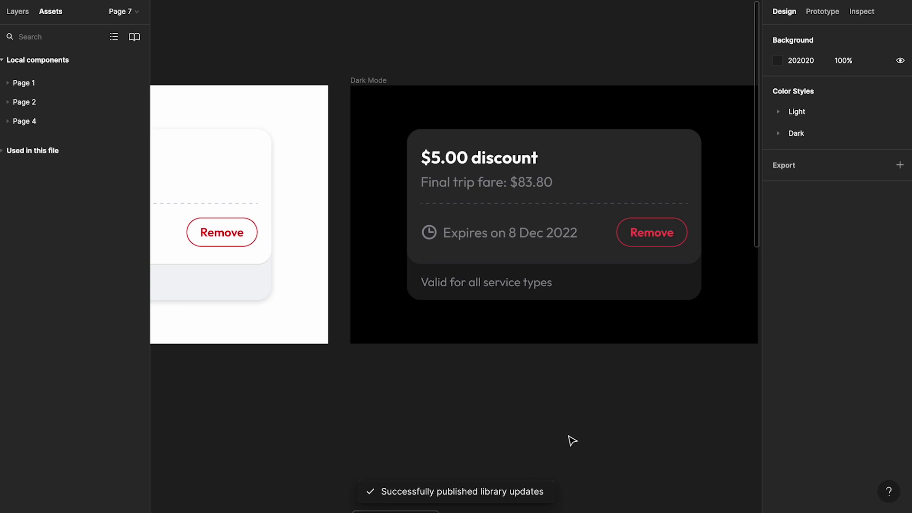
# Step: Duplicate the Light Mode frame directly below the original and deselect the copy
pyautogui.scroll(-2, 572, 441)
pyautogui.scroll(-2, 572, 441)
pyautogui.click(252, 124)
pyautogui.moveTo(251, 124); pyautogui.dragTo(264, 320)
pyautogui.click(534, 364)
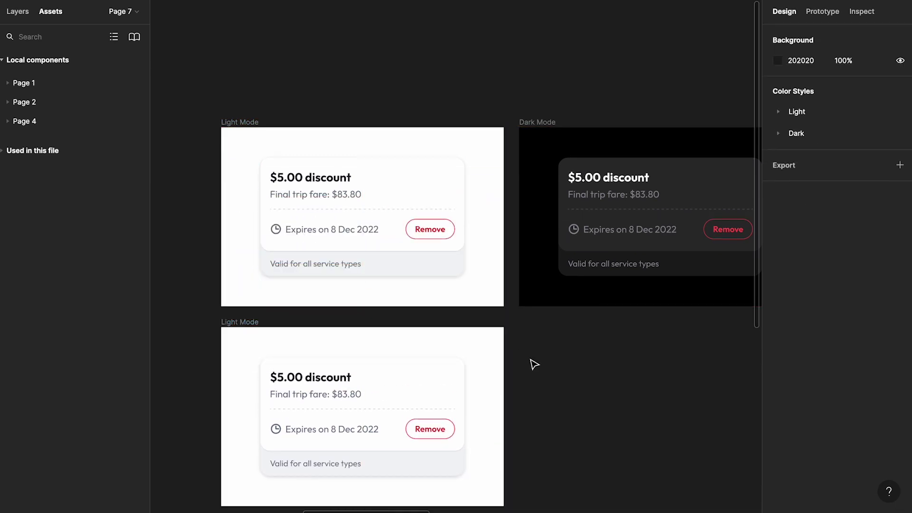
# Step: Run the Themer plugin and move its window over the light frames
pyautogui.scroll(-1, 533, 364)
pyautogui.hscroll(-1, 532, 365)
pyautogui.click(19, 11)
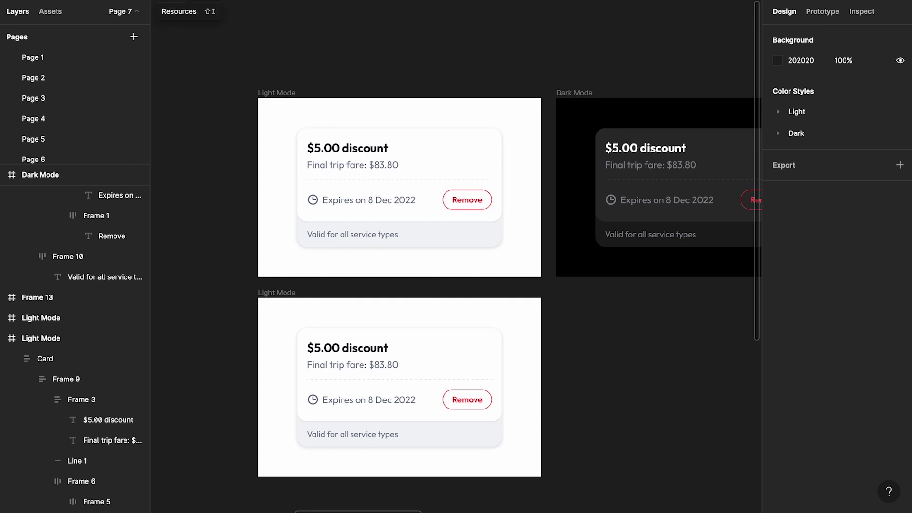
pyautogui.hotkey('shift', 'i')
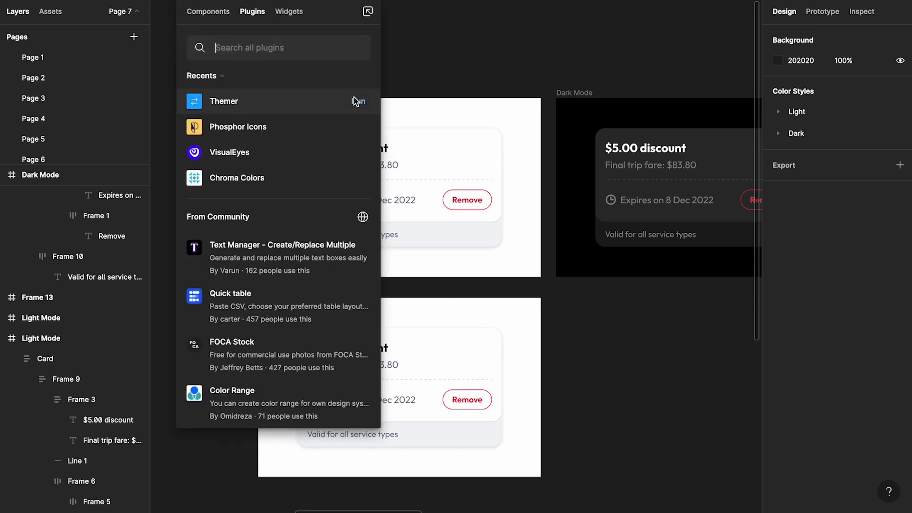
pyautogui.click(360, 102)
pyautogui.moveTo(708, 147); pyautogui.dragTo(454, 80)
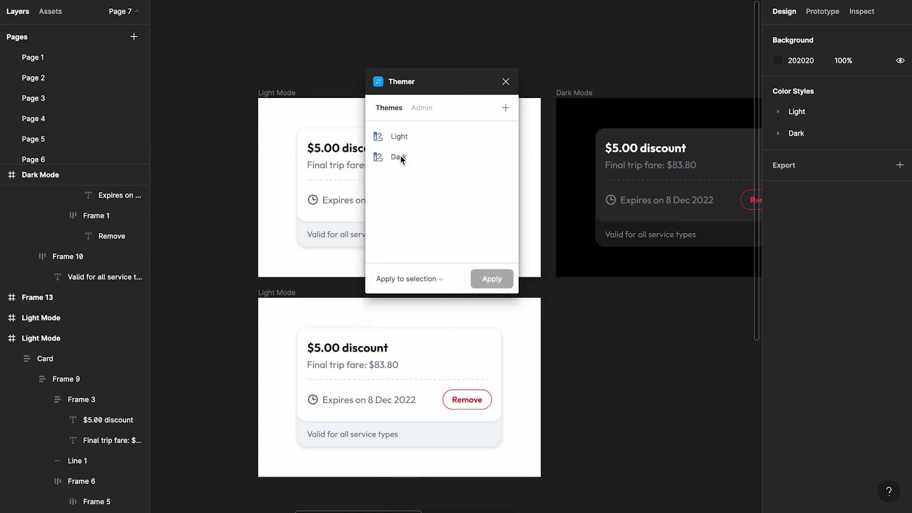
# Step: Delete the existing Light and Dark themes in Themer and reset the plugin
pyautogui.click(505, 137)
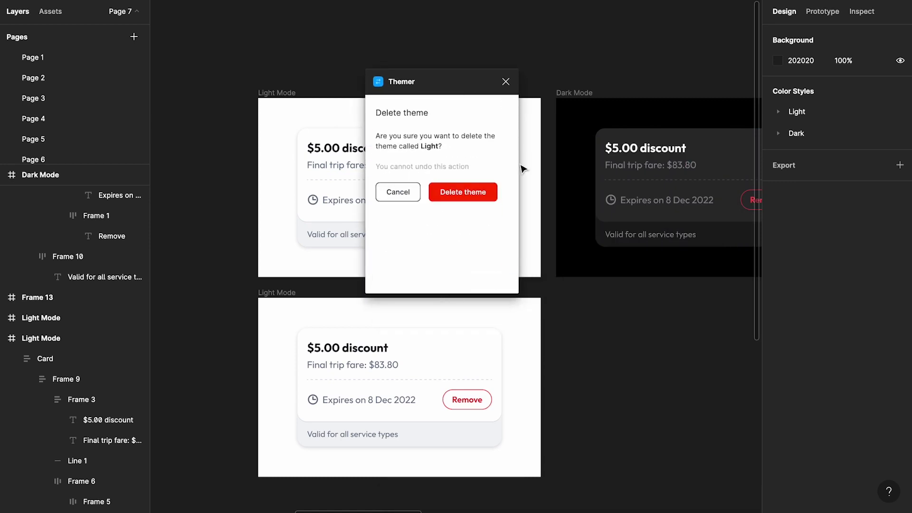
pyautogui.click(467, 191)
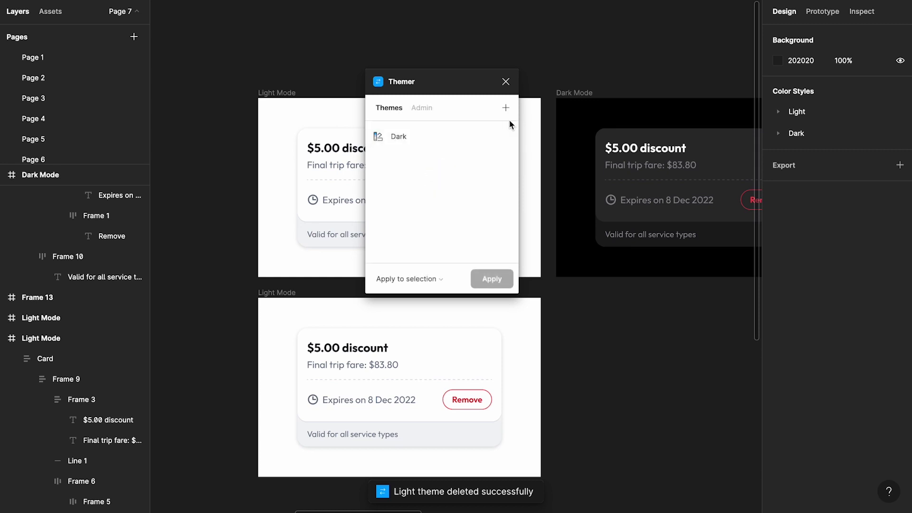
pyautogui.click(505, 137)
pyautogui.click(454, 191)
pyautogui.click(412, 109)
pyautogui.click(411, 279)
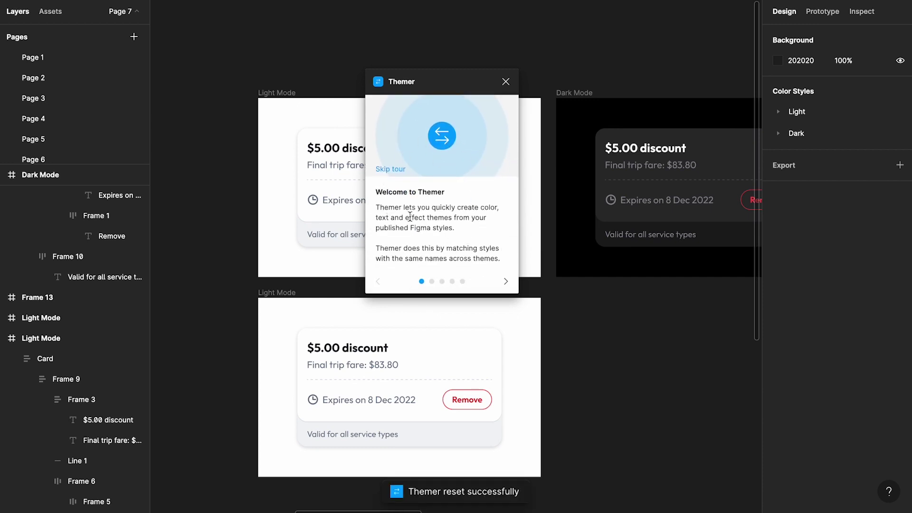
# Step: Go through Themer's welcome tour to its last page and open the plugin configuration
pyautogui.click(508, 281)
pyautogui.click(507, 281)
pyautogui.click(507, 281)
pyautogui.click(509, 280)
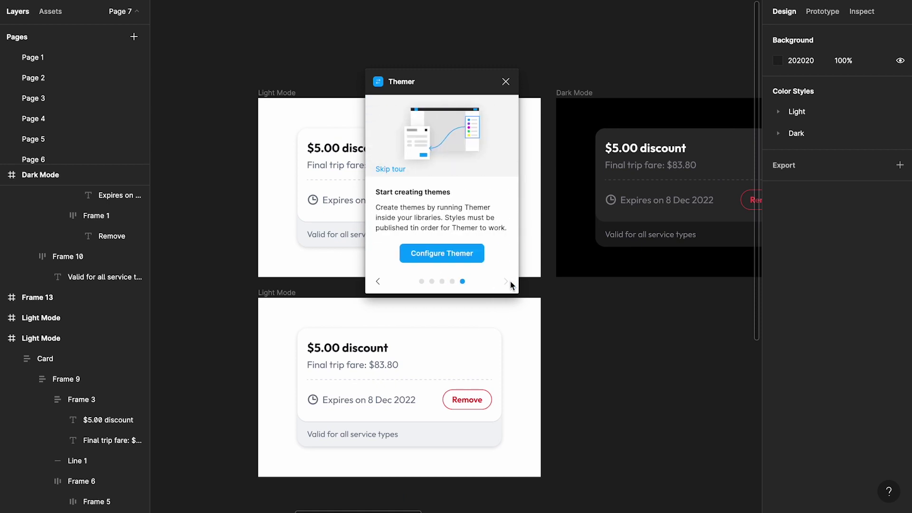
pyautogui.click(457, 255)
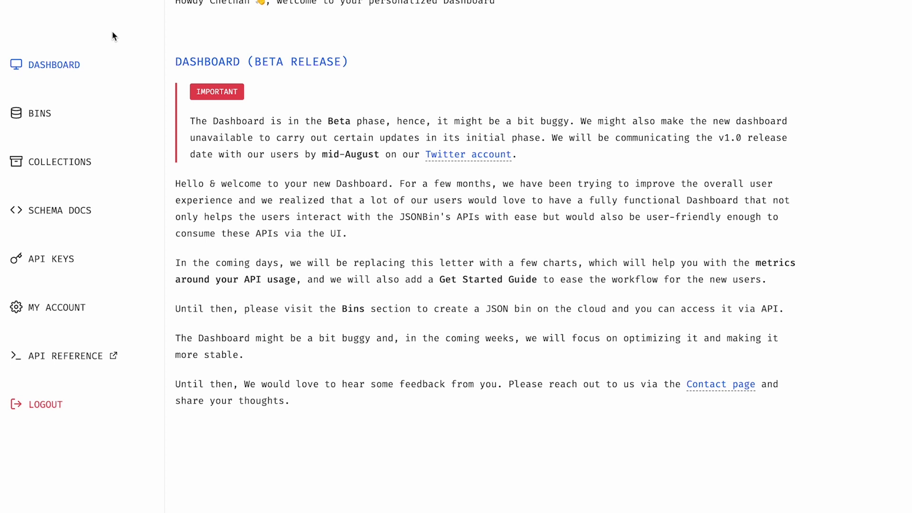
# Step: Switch to the JSONBin dashboard and copy the X-Master-Key from the API keys page
pyautogui.click(55, 259)
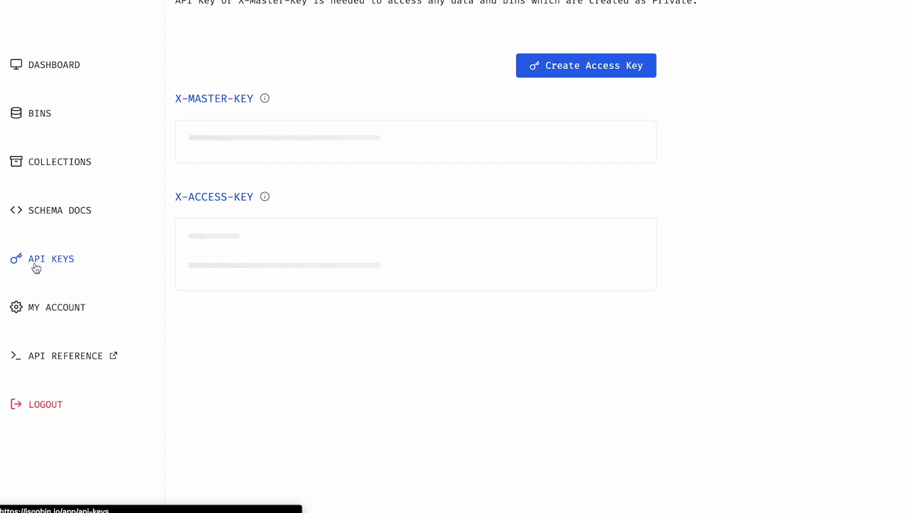
pyautogui.click(571, 73)
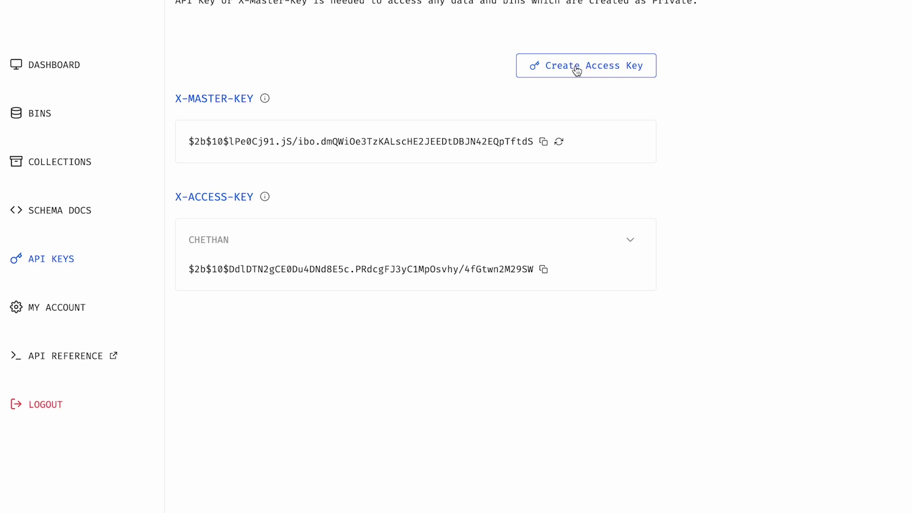
pyautogui.click(576, 70)
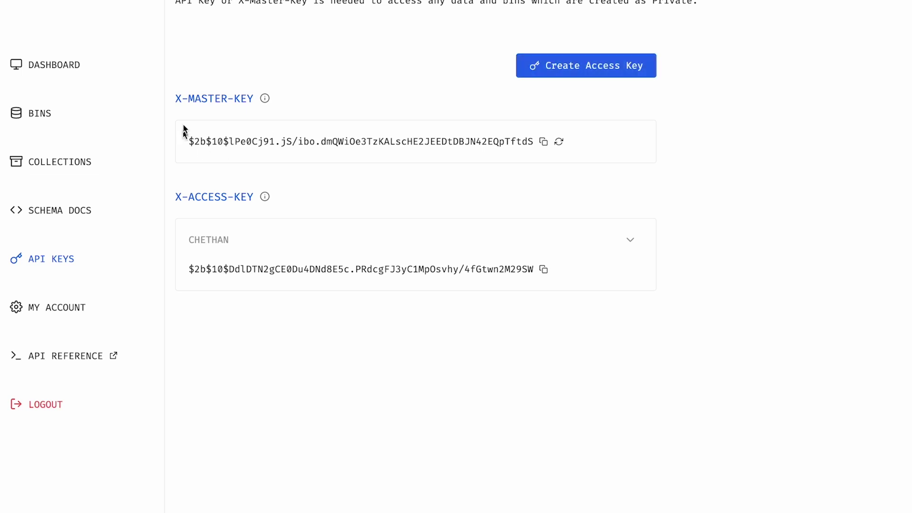
pyautogui.click(544, 143)
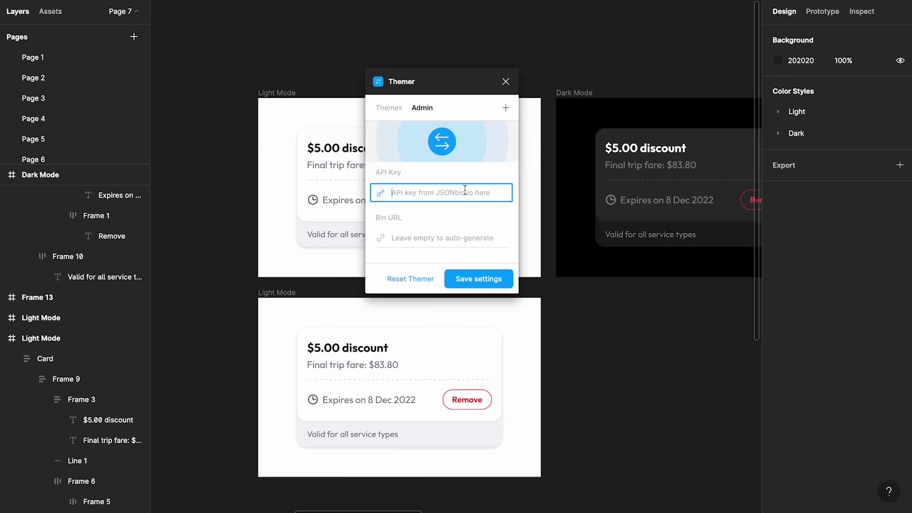
# Step: Switch back to Figma, paste the API key into Themer, leave Bin URL empty, and save the settings
pyautogui.hotkey('ctrl', 'v')
pyautogui.click(476, 179)
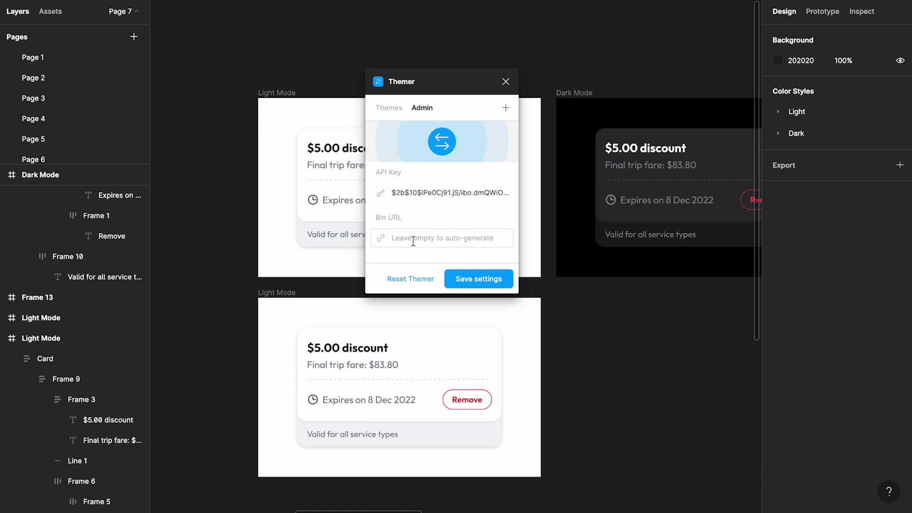
pyautogui.click(478, 281)
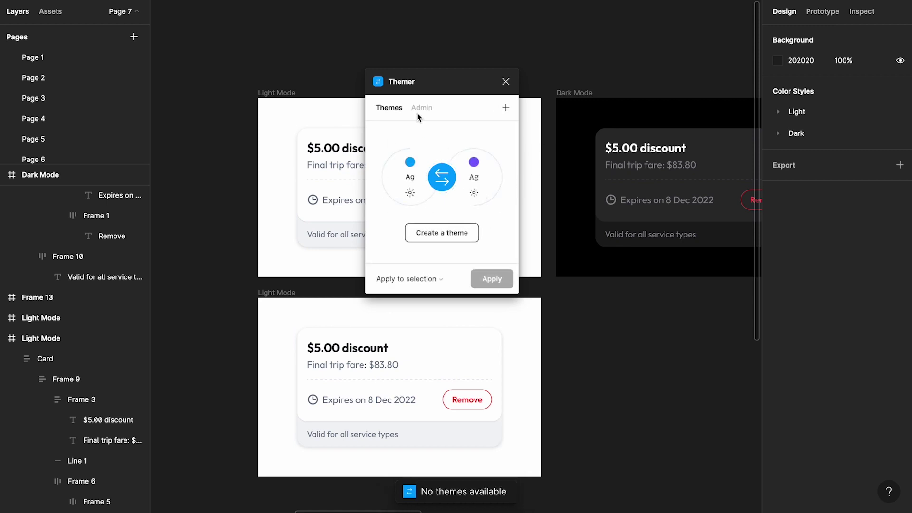
# Step: Create themes in Themer from all local color styles, splitting the prefixed styles into separate themes
pyautogui.click(418, 111)
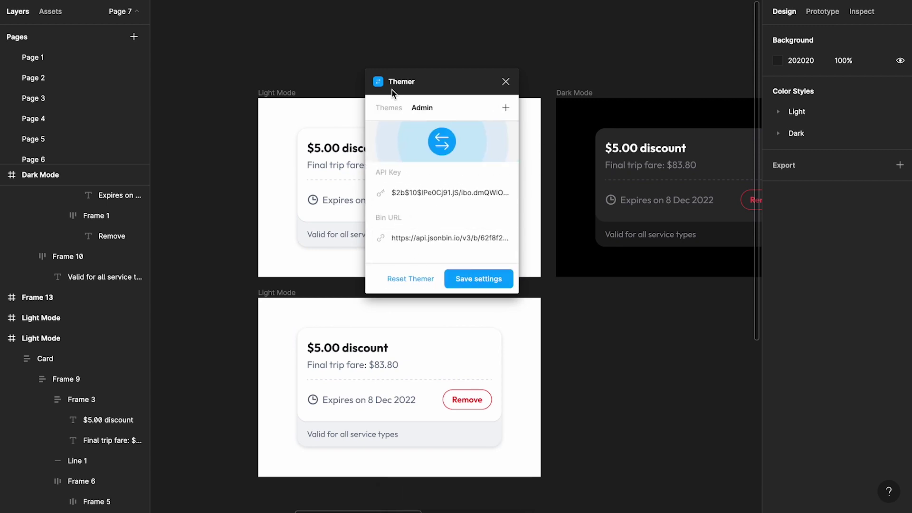
pyautogui.click(387, 109)
pyautogui.click(445, 232)
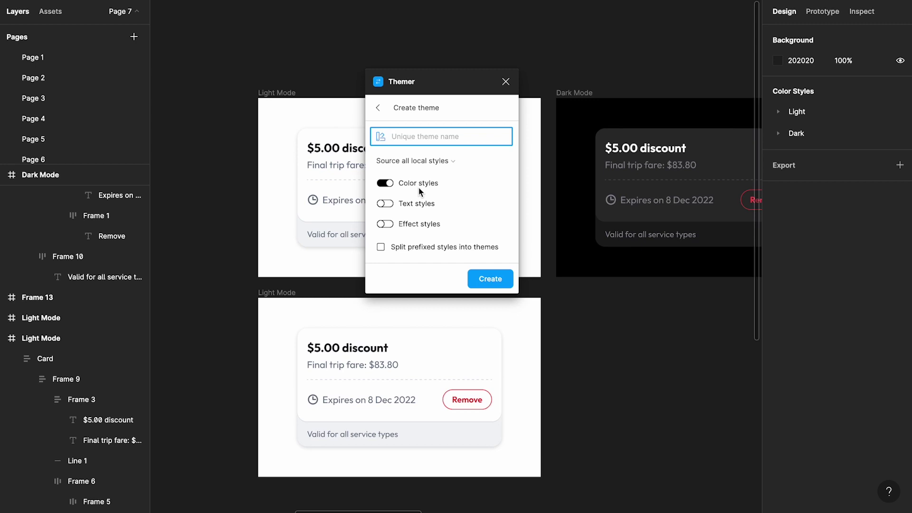
pyautogui.click(426, 160)
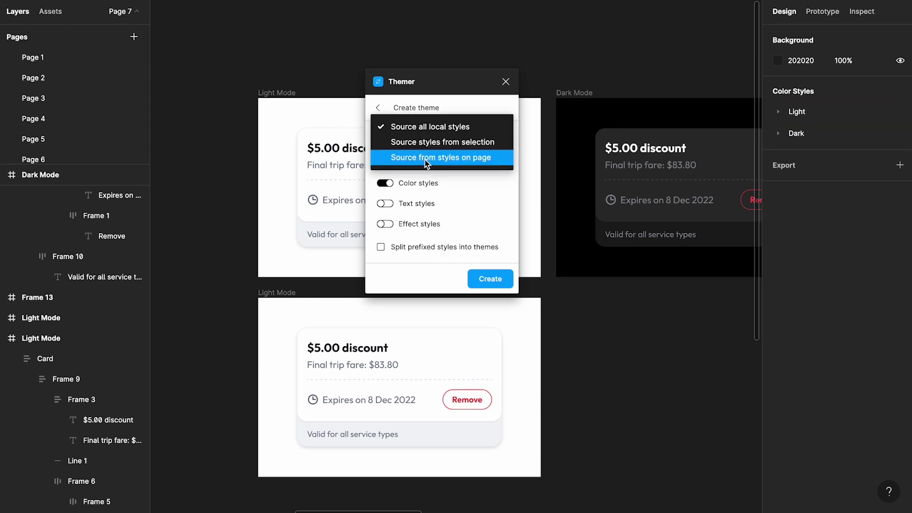
pyautogui.click(454, 128)
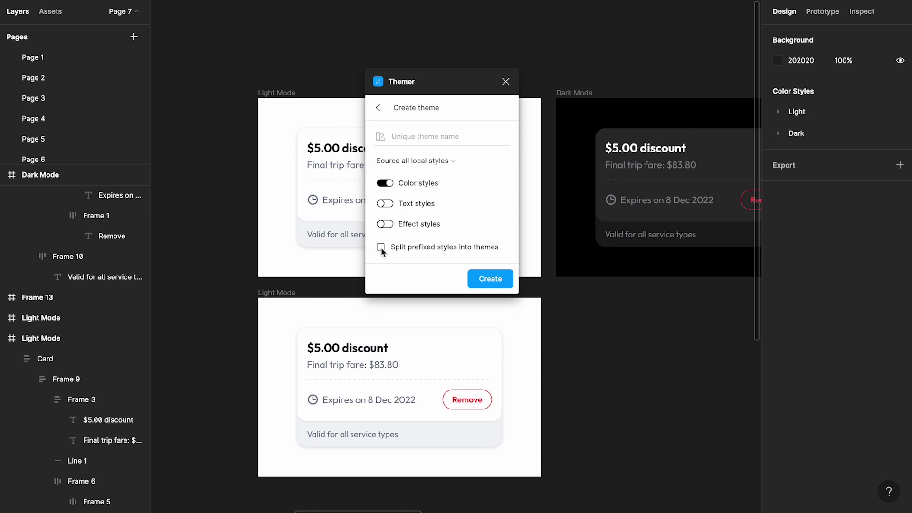
pyautogui.click(795, 116)
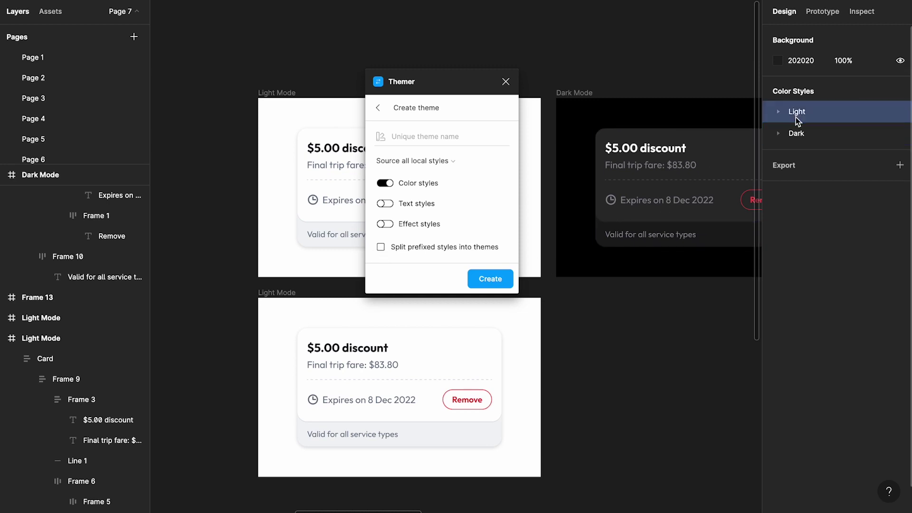
pyautogui.click(800, 133)
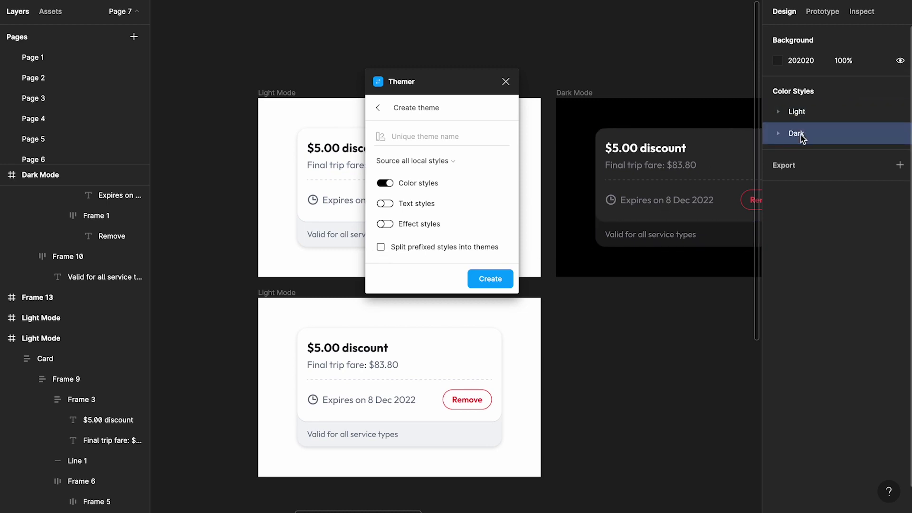
pyautogui.click(381, 248)
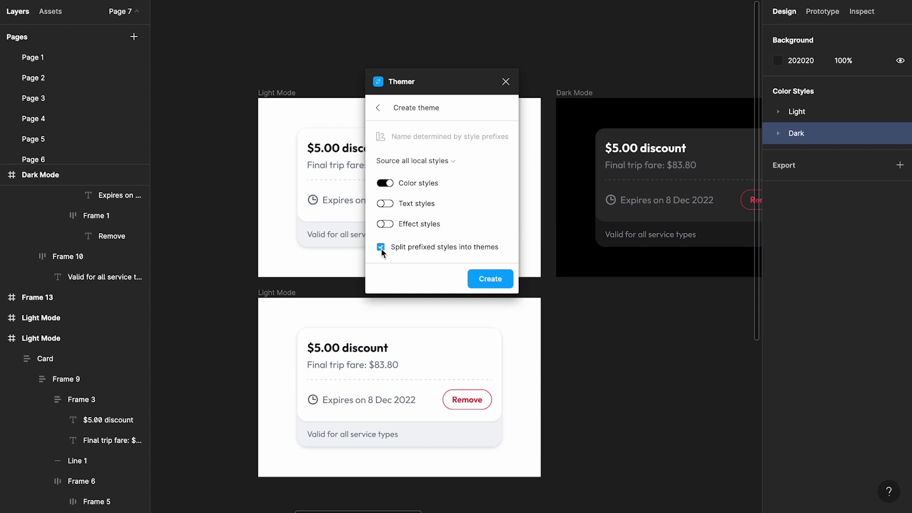
pyautogui.click(492, 279)
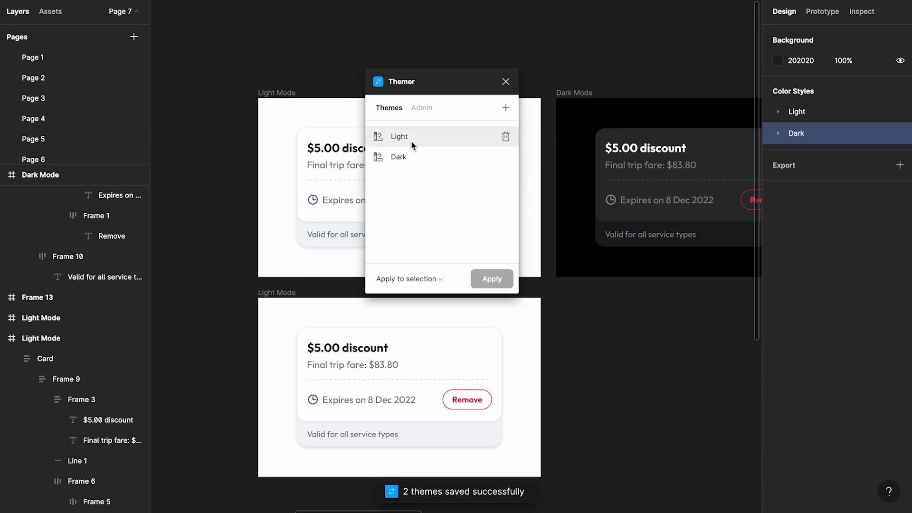
# Step: Compare the Light and Dark themes in Themer with the color style groups of the same names
pyautogui.click(444, 138)
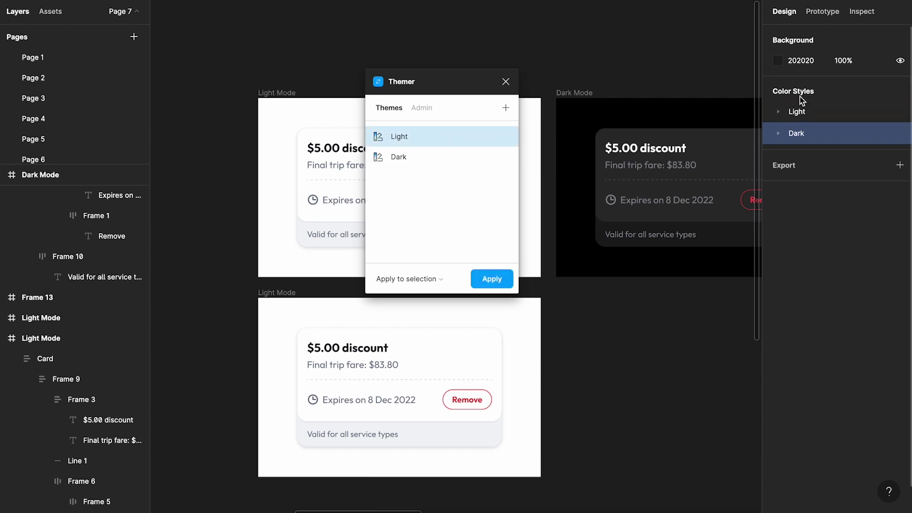
pyautogui.click(436, 158)
pyautogui.doubleClick(784, 135)
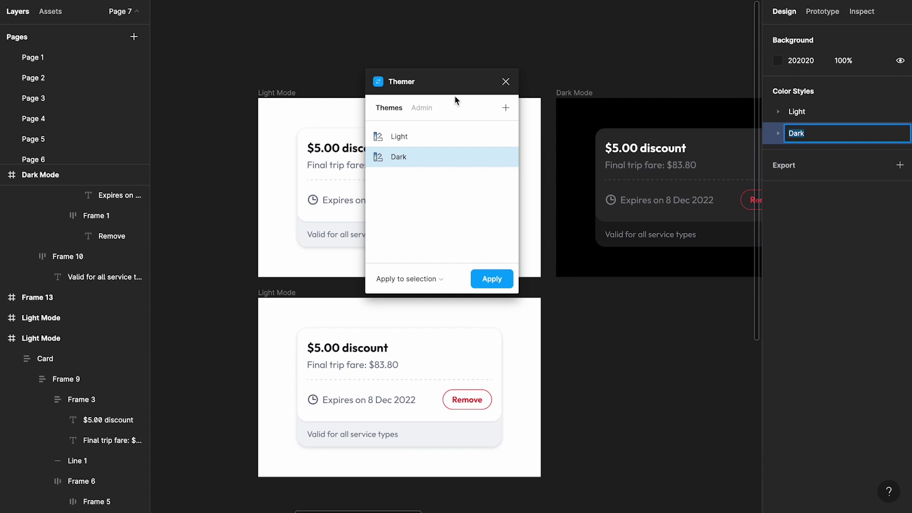
# Step: Move the Themer window off the card and make the lower Light Mode frame's background black
pyautogui.moveTo(454, 97); pyautogui.dragTo(610, 91)
pyautogui.scroll(5, 519, 396)
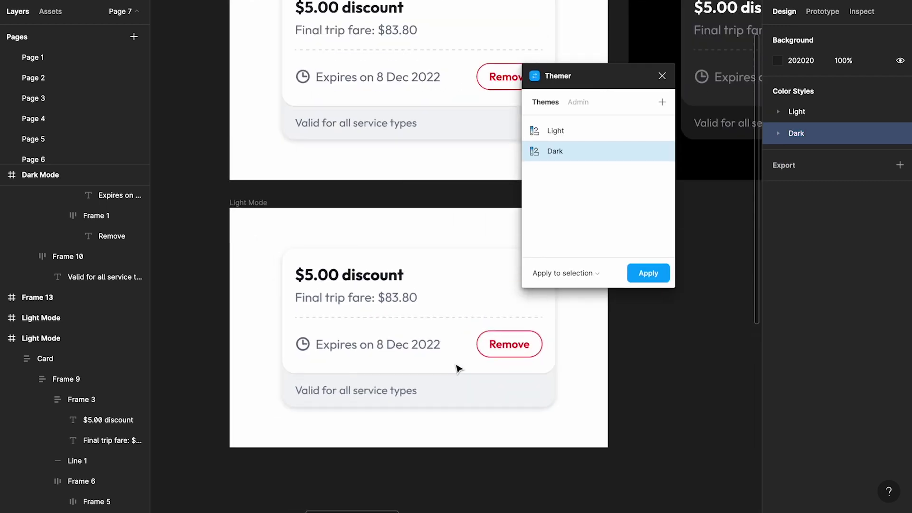
pyautogui.hscroll(2, 456, 368)
pyautogui.click(371, 289)
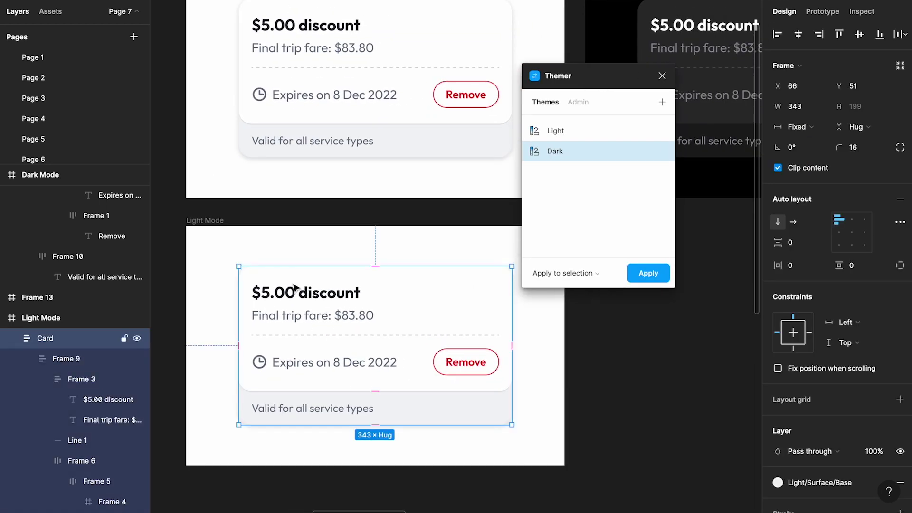
pyautogui.click(222, 233)
pyautogui.hscroll(5, 215, 225)
pyautogui.scroll(3, 215, 226)
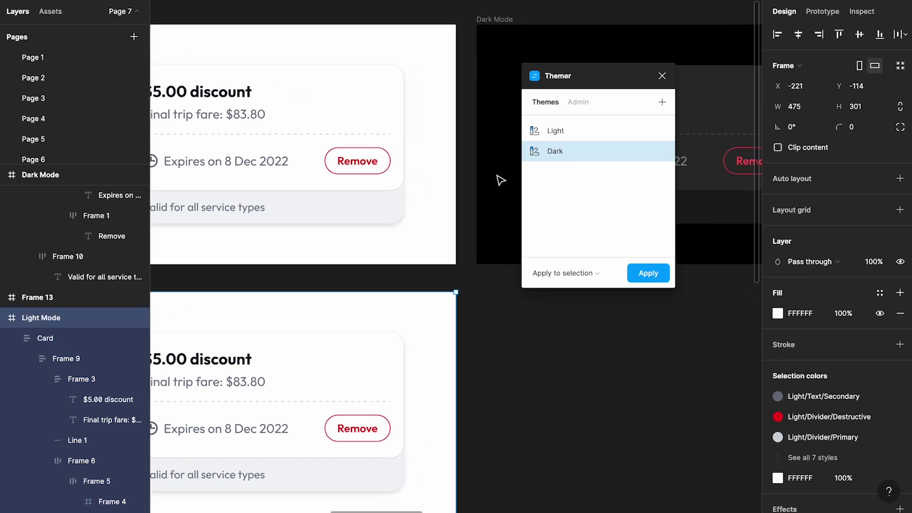
pyautogui.hscroll(-3, 491, 179)
pyautogui.scroll(-1, 491, 179)
pyautogui.click(266, 301)
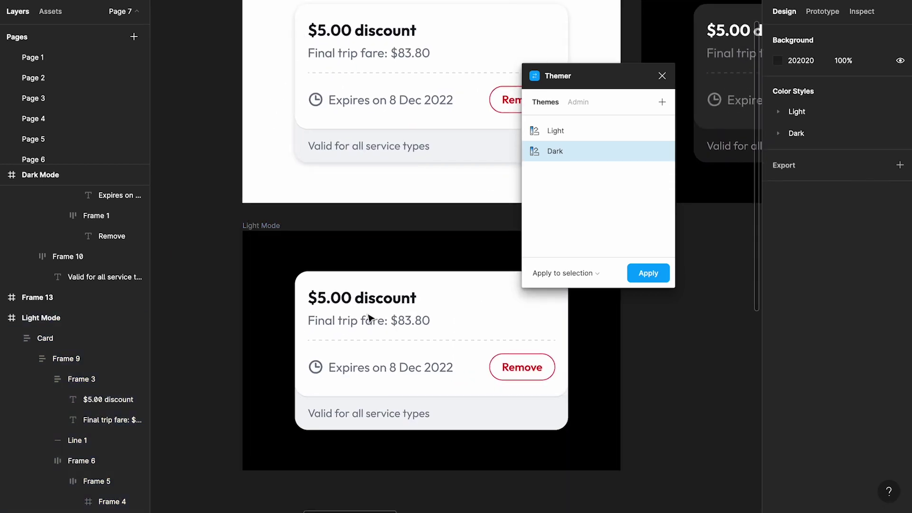
# Step: Apply the Dark theme to the card in the lower Light Mode frame, limited to the selection
pyautogui.click(388, 316)
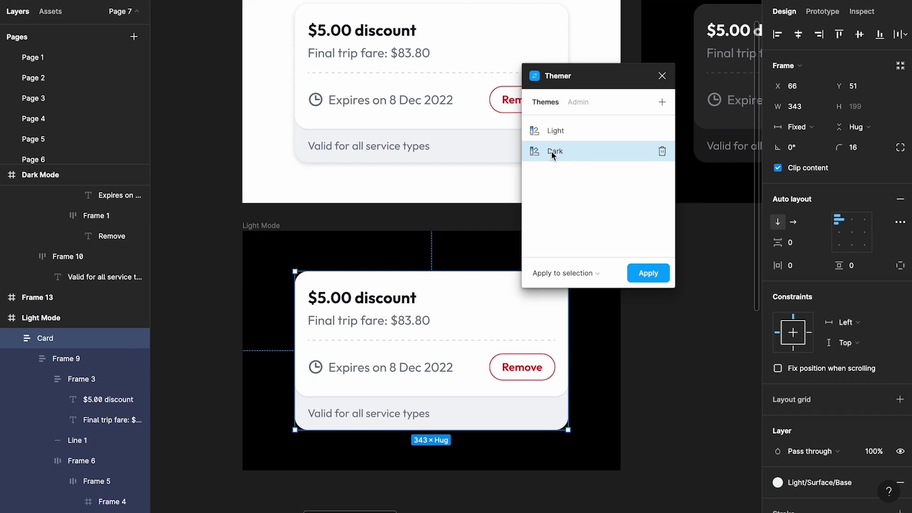
pyautogui.click(588, 274)
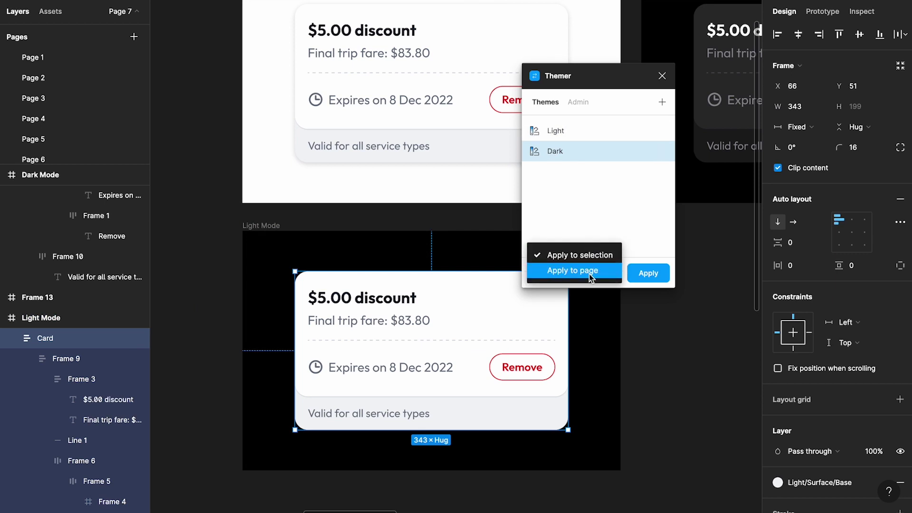
pyautogui.click(589, 257)
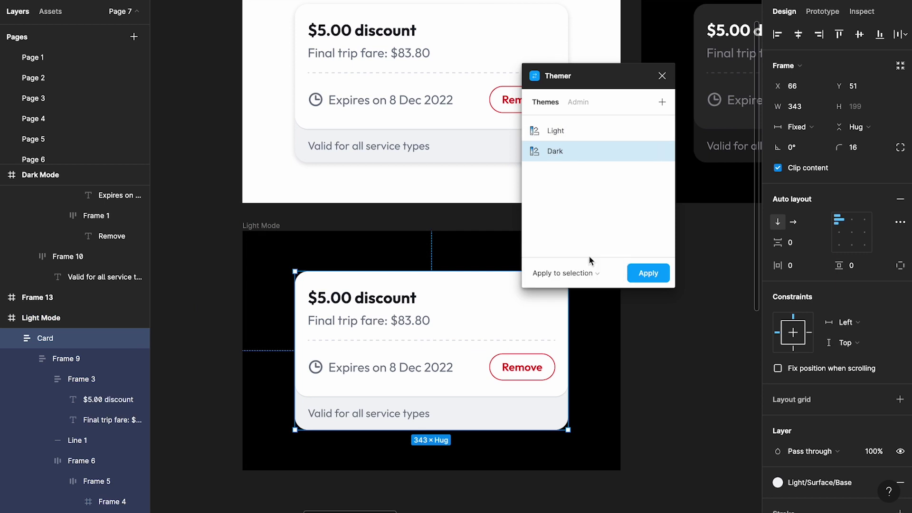
pyautogui.click(649, 274)
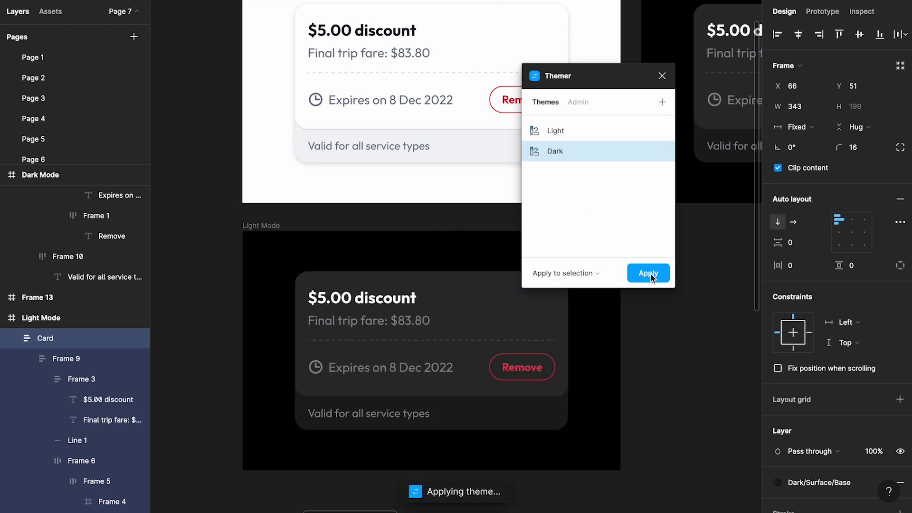
# Step: Look through the color styles in the Dark group
pyautogui.click(648, 379)
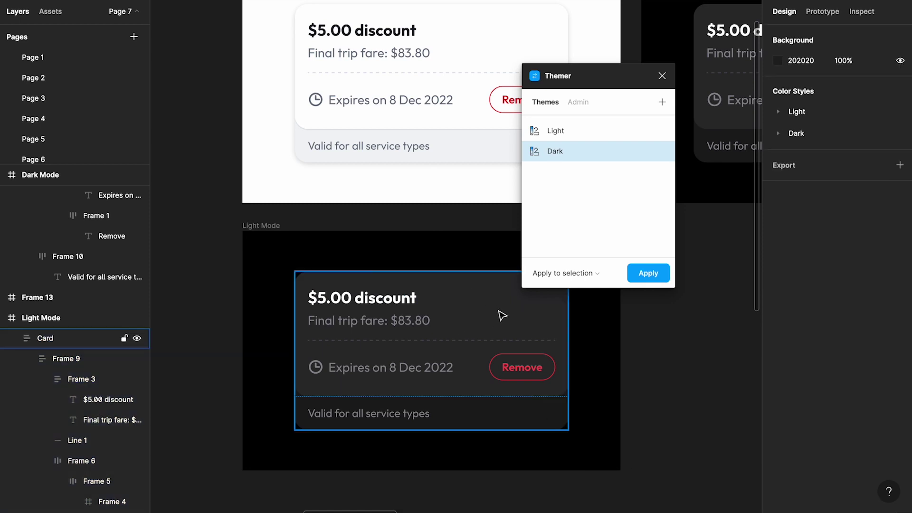
pyautogui.click(778, 133)
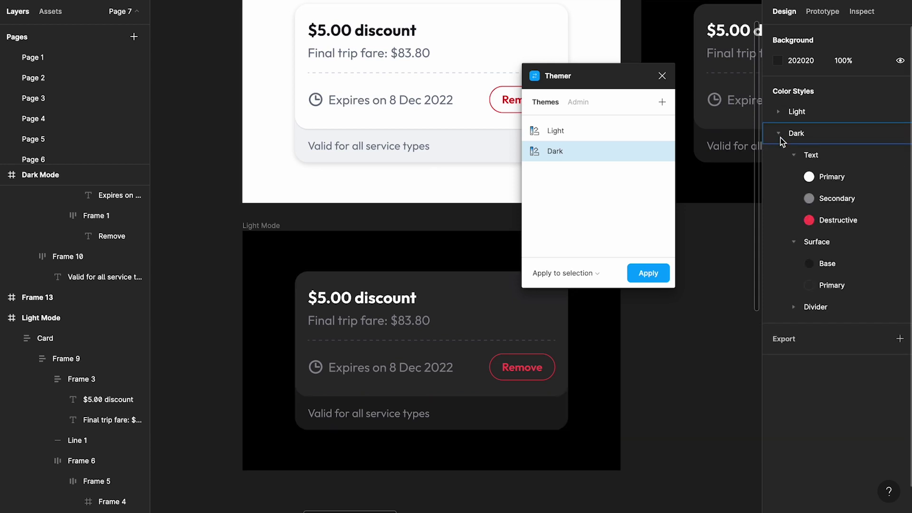
pyautogui.click(778, 133)
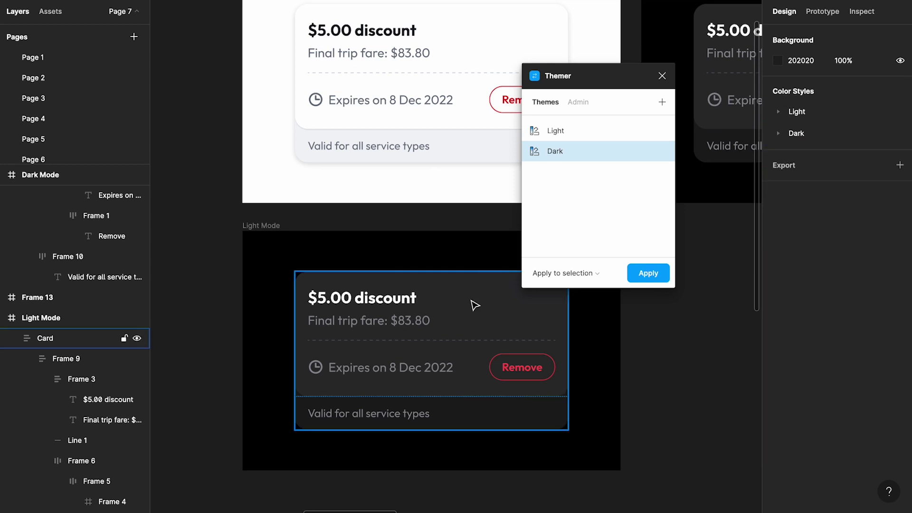
# Step: Switch the lower card to the Light theme and back to the Dark theme
pyautogui.click(473, 305)
pyautogui.click(559, 136)
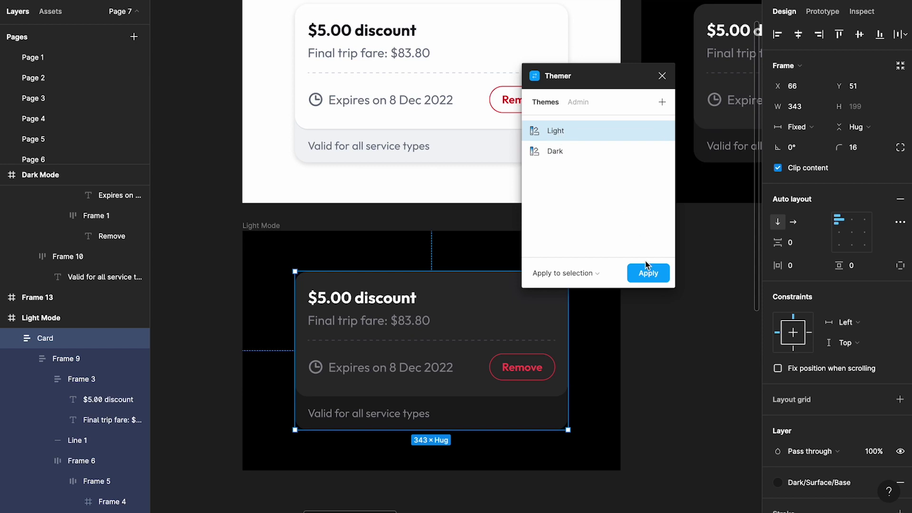
pyautogui.click(644, 278)
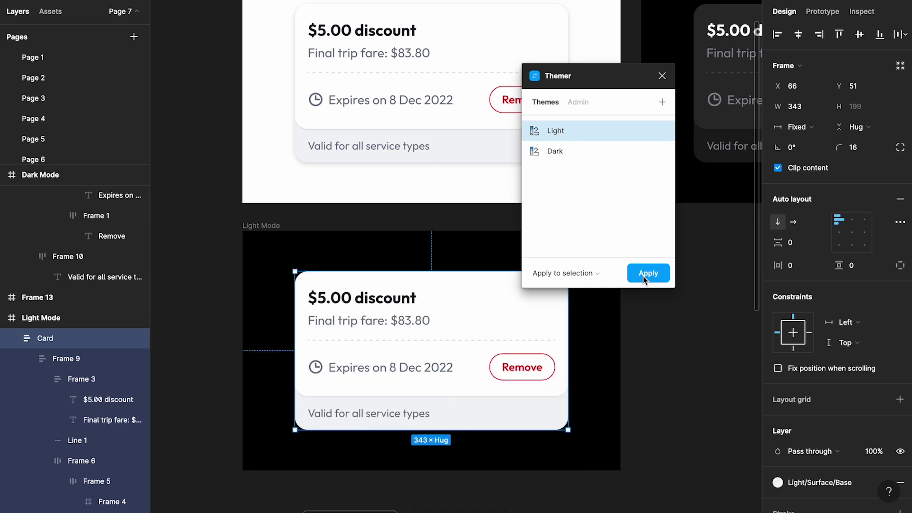
pyautogui.click(563, 152)
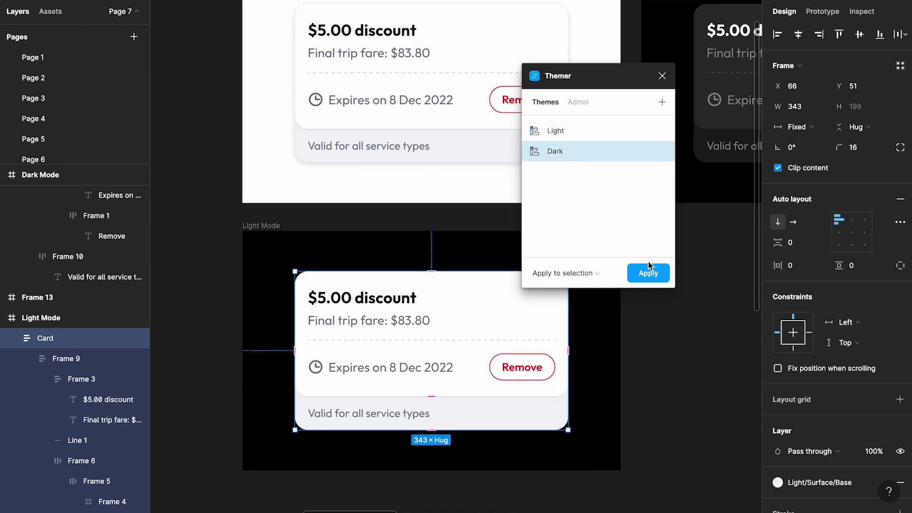
pyautogui.click(647, 273)
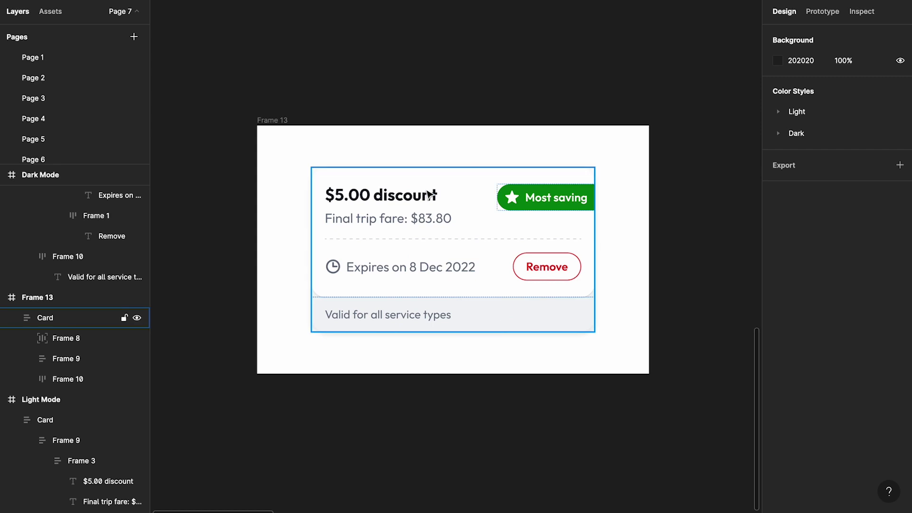
# Step: Inspect the fills and styles of the Most saving badge and the Remove button in Frame 13
pyautogui.click(461, 22)
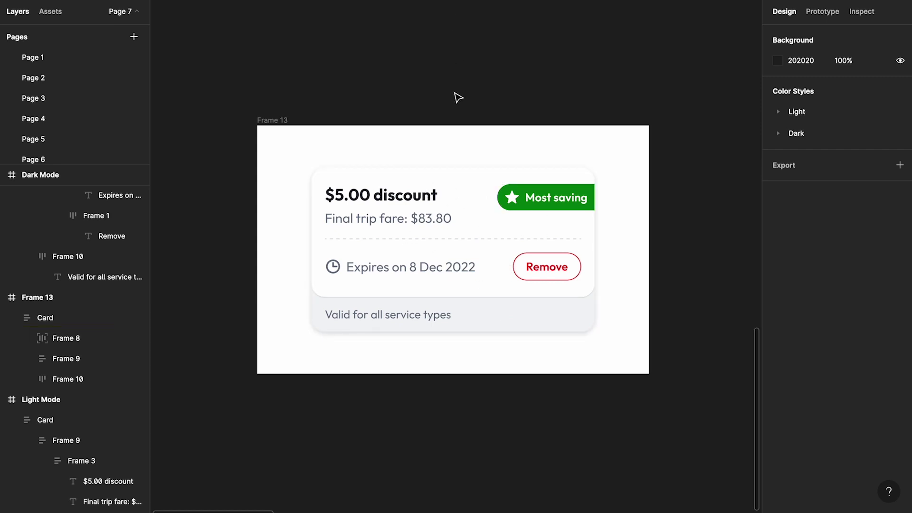
pyautogui.doubleClick(535, 199)
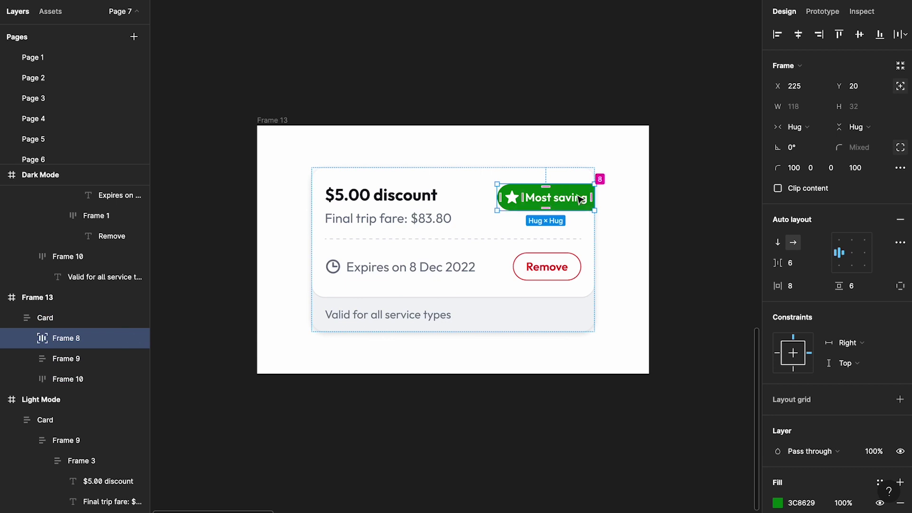
pyautogui.click(603, 90)
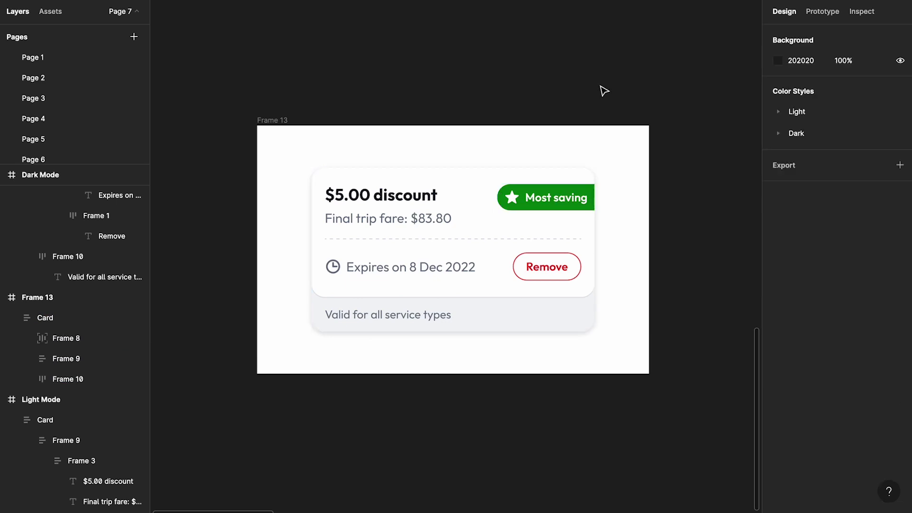
pyautogui.click(554, 198)
pyautogui.click(555, 198)
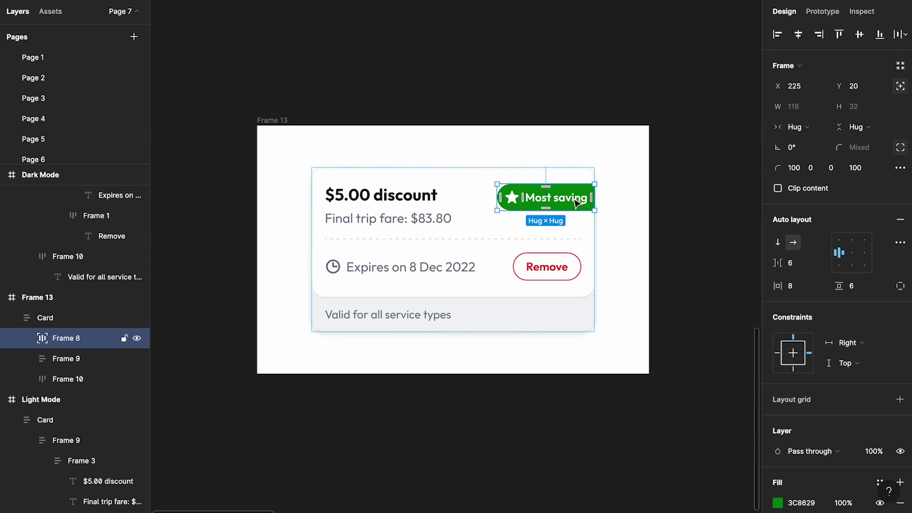
pyautogui.click(554, 274)
pyautogui.click(554, 273)
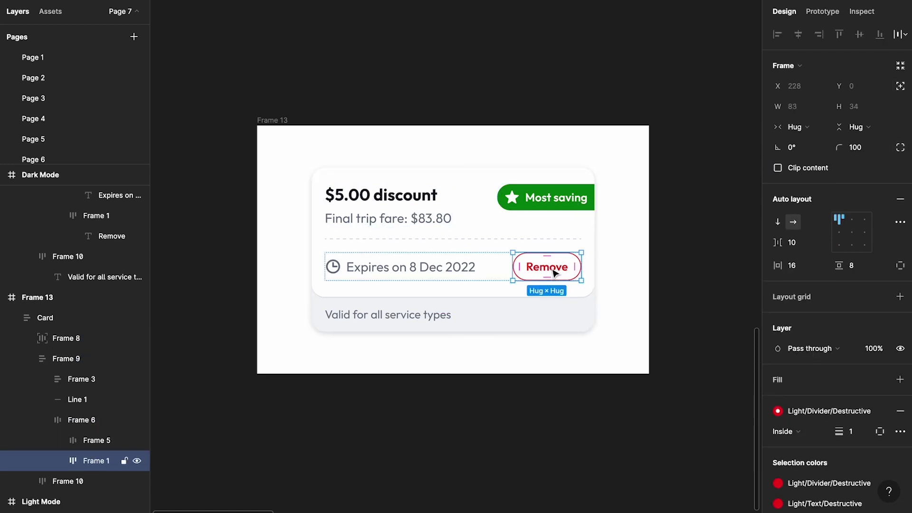
pyautogui.click(556, 197)
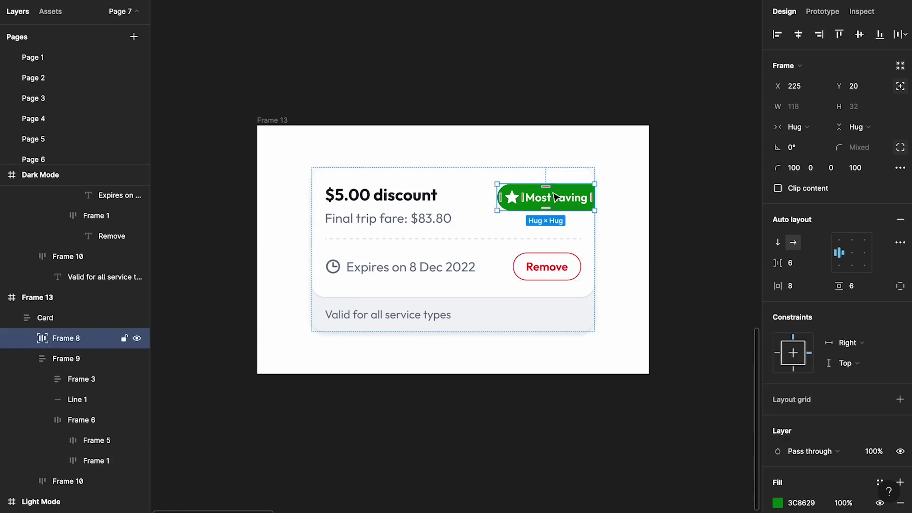
# Step: Duplicate Frame 13 and place the copy beside the original
pyautogui.click(640, 112)
pyautogui.scroll(-3, 639, 112)
pyautogui.hscroll(4, 646, 114)
pyautogui.click(250, 117)
pyautogui.moveTo(250, 117); pyautogui.dragTo(513, 122)
pyautogui.click(571, 106)
pyautogui.hscroll(2, 571, 105)
pyautogui.scroll(3, 570, 105)
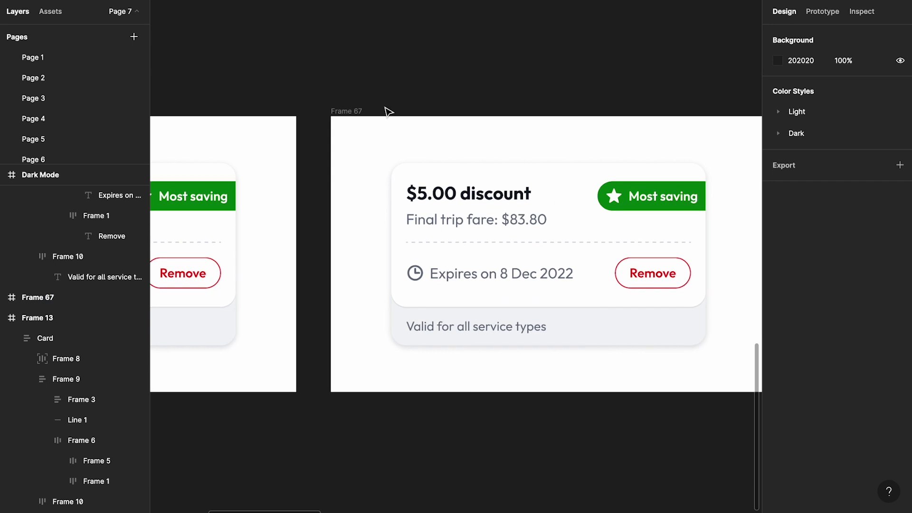
# Step: Set the duplicated frame's fill to 000000
pyautogui.click(354, 111)
pyautogui.click(777, 313)
pyautogui.write('000000')
pyautogui.press('Return')
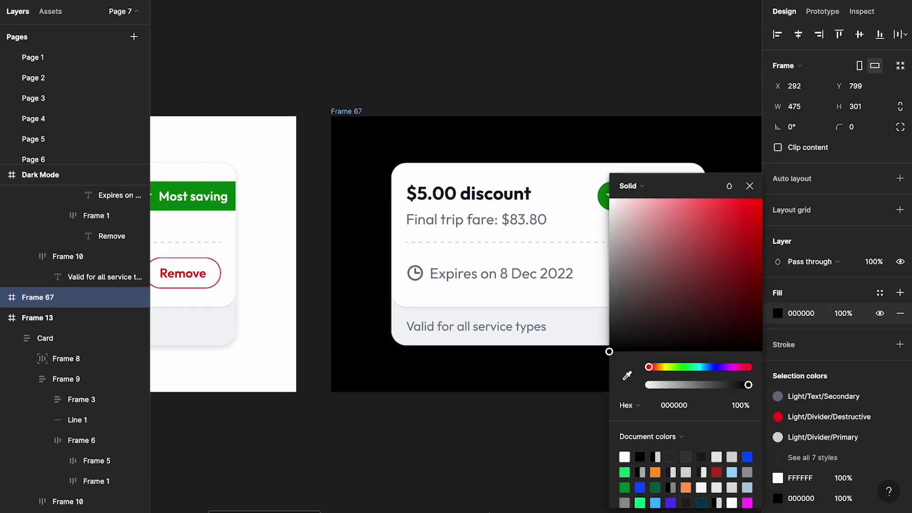
pyautogui.press('Escape')
pyautogui.press('Escape')
# Step: Apply the Dark theme to the discount card in Frame 67 with the Themer plugin
pyautogui.click(593, 247)
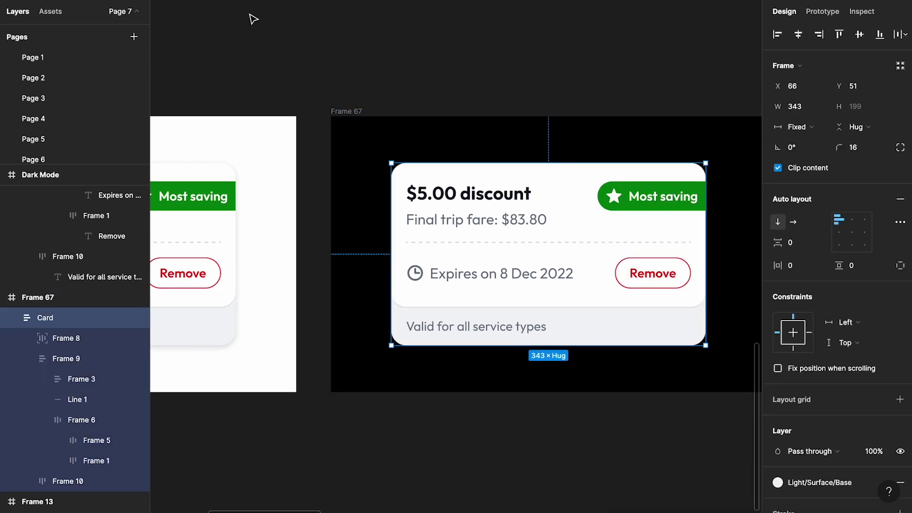
pyautogui.hotkey('shift', 'i')
pyautogui.click(358, 101)
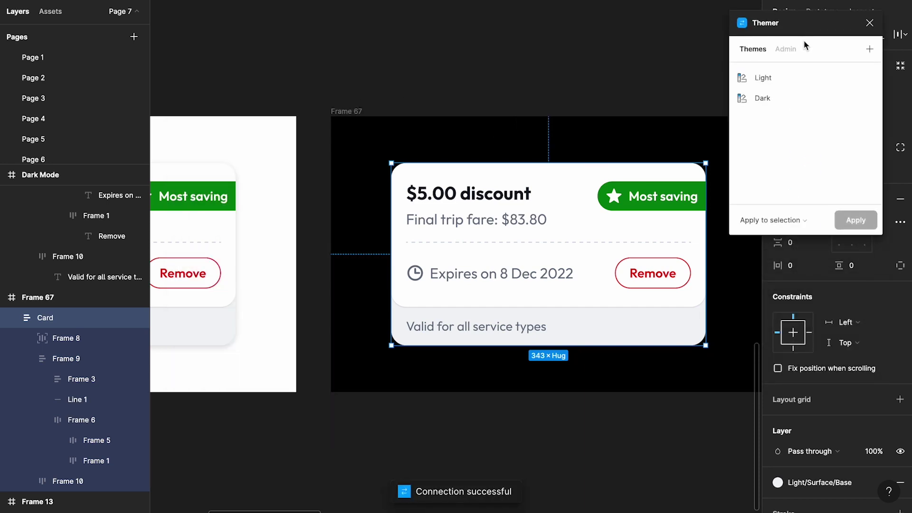
pyautogui.click(767, 101)
pyautogui.click(853, 220)
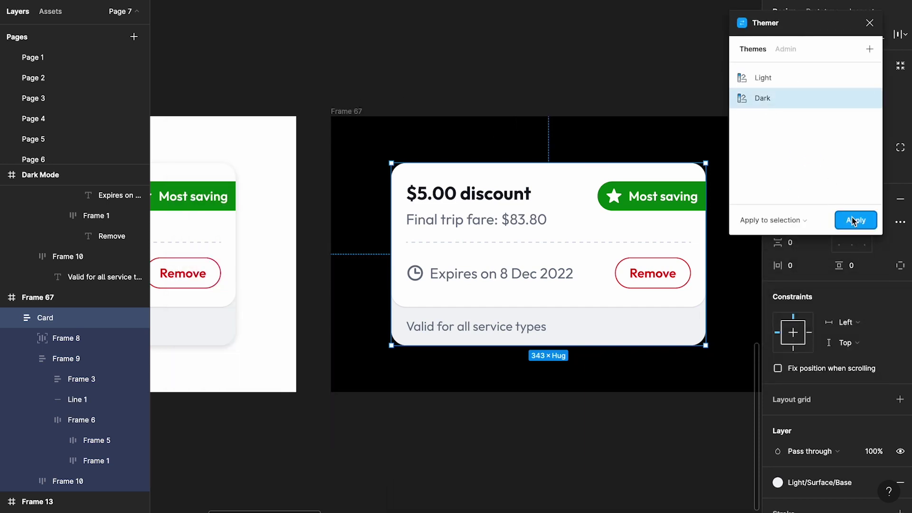
pyautogui.click(650, 411)
pyautogui.hscroll(2, 652, 415)
# Step: Create the color style Static/White from the white fill of the Most saving text in Frame 67
pyautogui.click(580, 196)
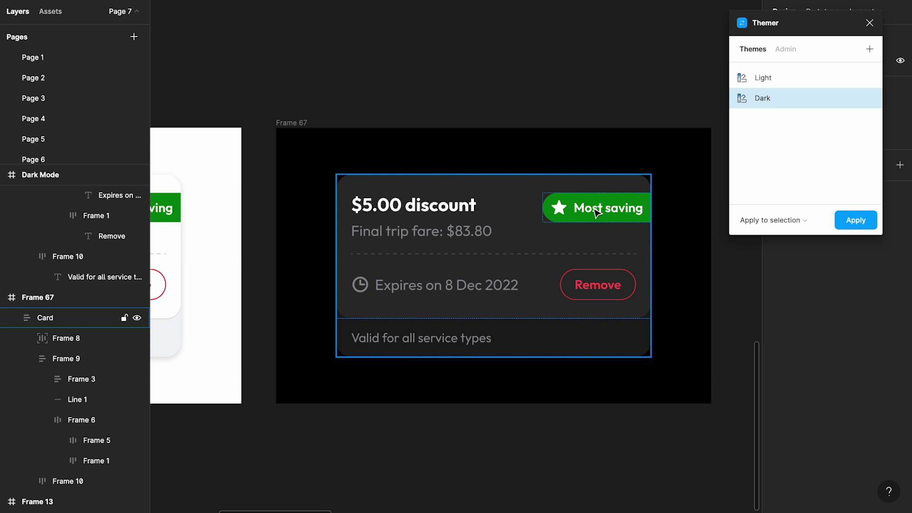
pyautogui.click(597, 212)
pyautogui.click(594, 211)
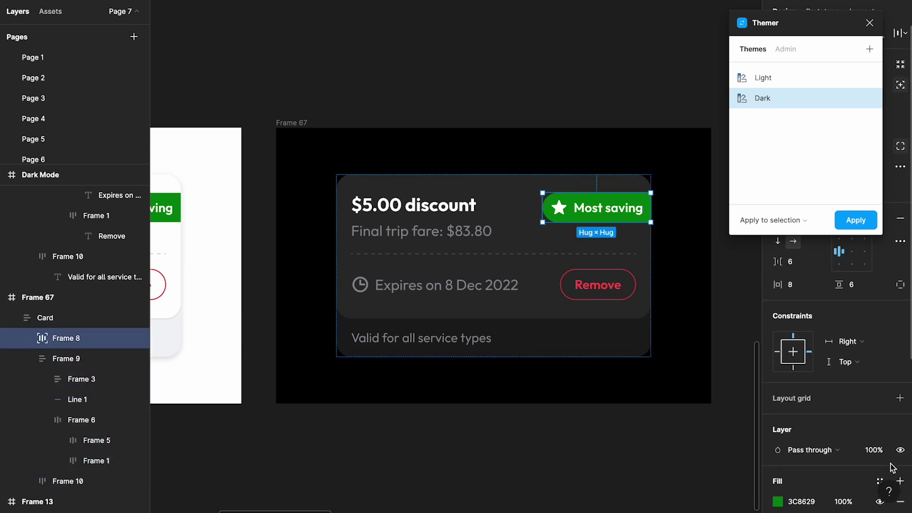
pyautogui.click(606, 209)
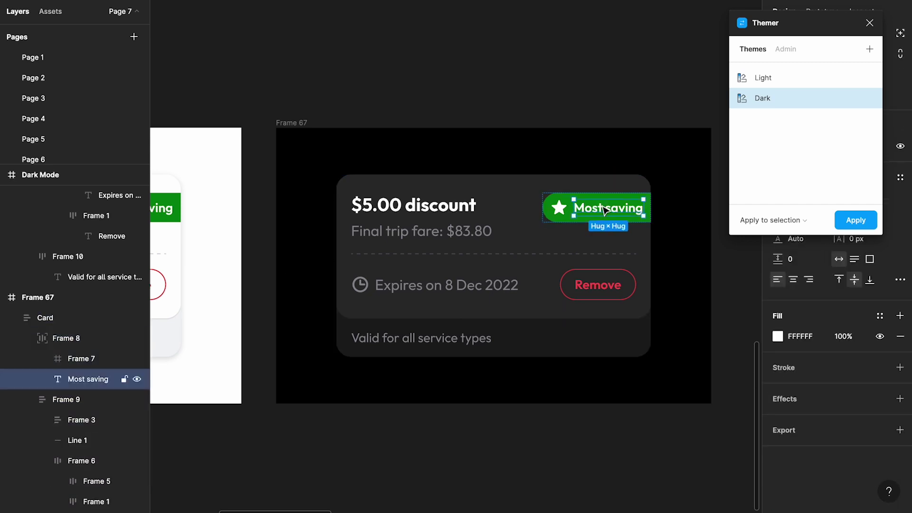
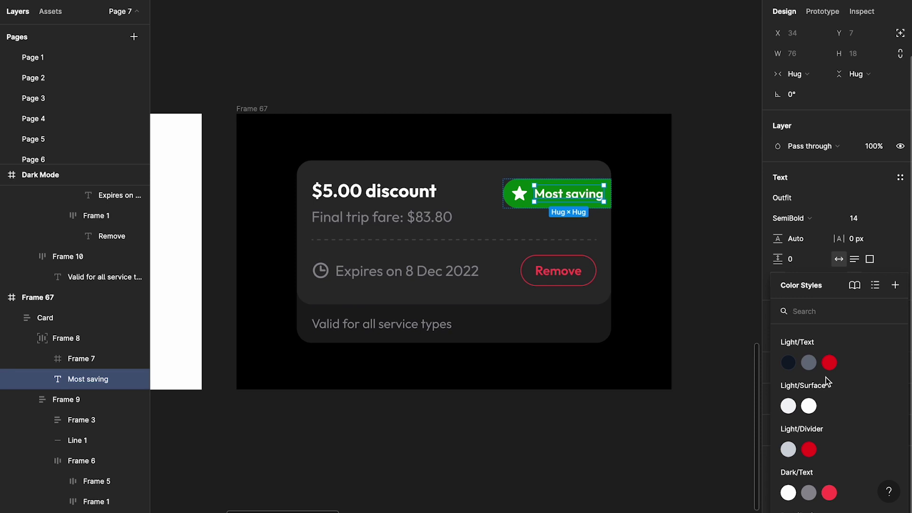
pyautogui.click(895, 286)
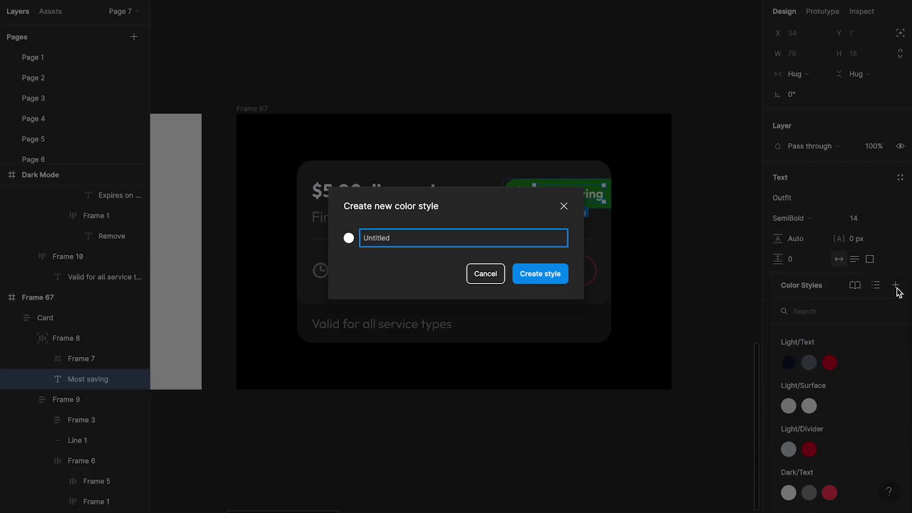
pyautogui.write('Static/')
pyautogui.write('White')
pyautogui.press('Return')
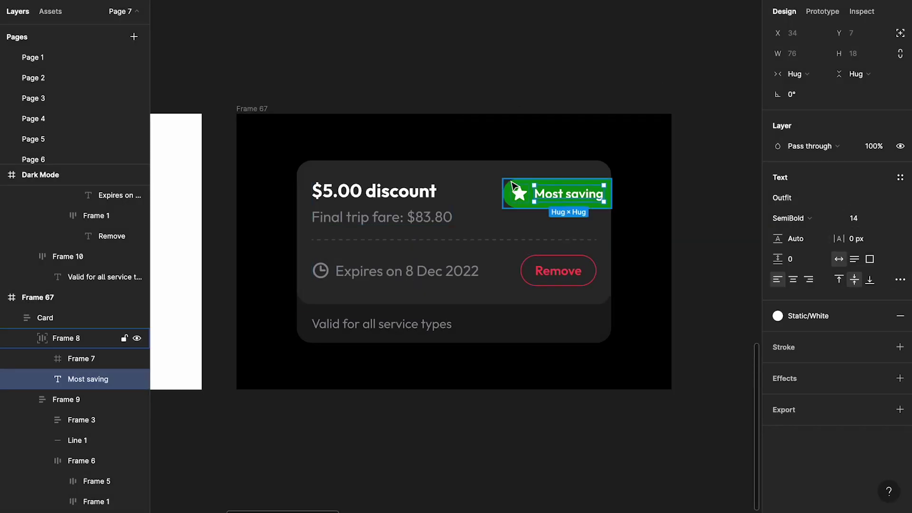
# Step: Apply the Static/White color style to the star icon of the Most saving badge
pyautogui.click(520, 192)
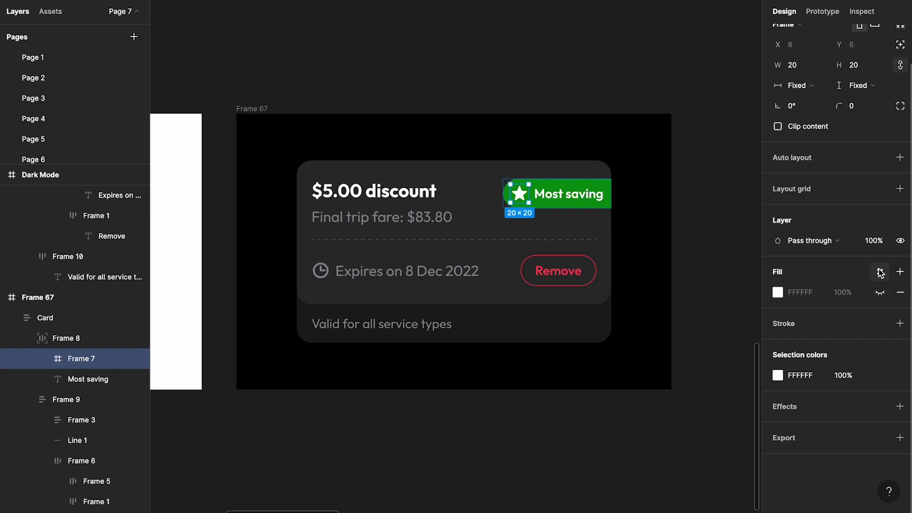
pyautogui.click(879, 375)
pyautogui.scroll(-5, 676, 404)
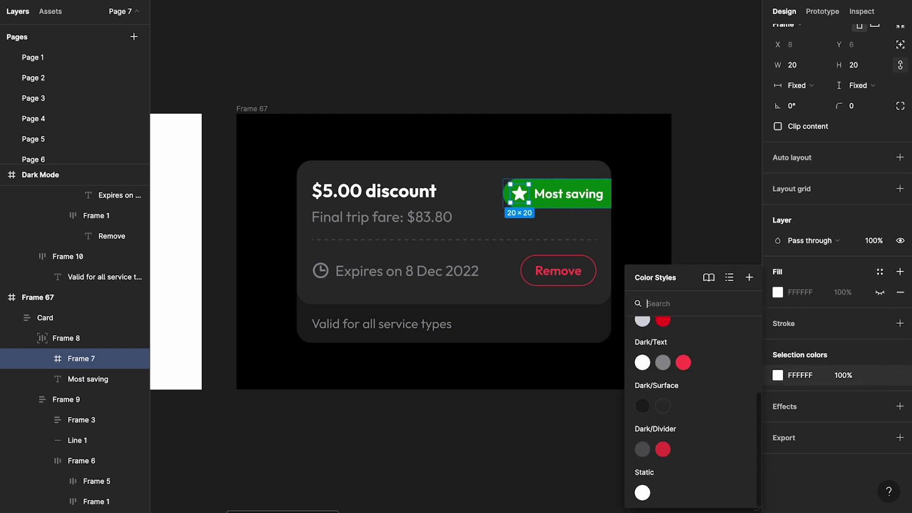
pyautogui.click(645, 501)
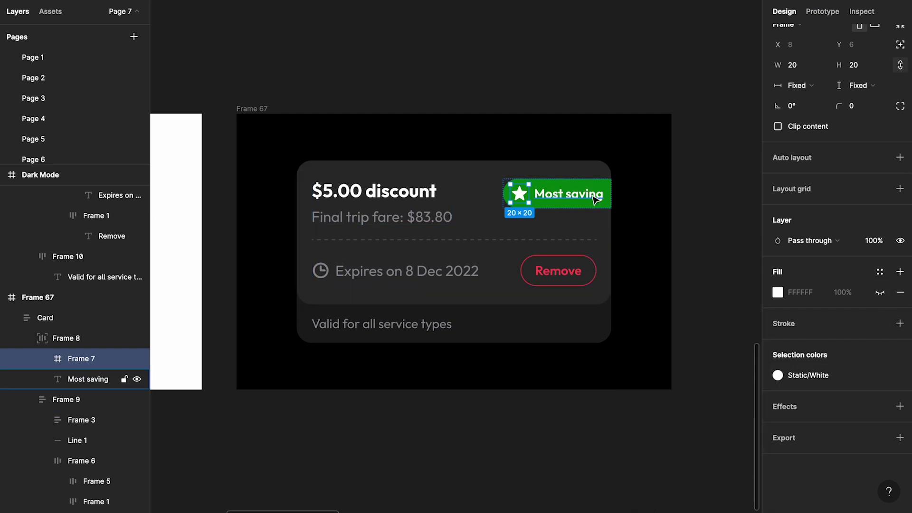
# Step: Create the color style Static/Success from the green fill of the Most saving badge
pyautogui.press('Escape')
pyautogui.click(880, 441)
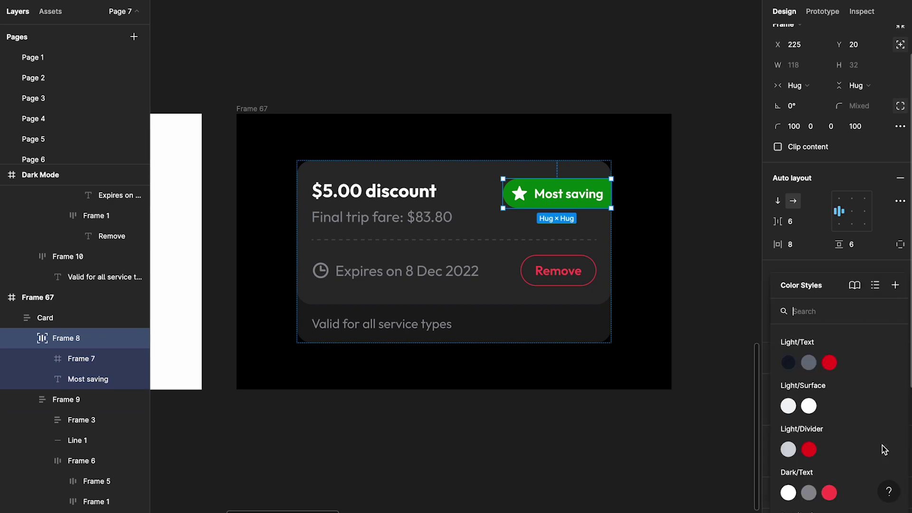
pyautogui.click(896, 286)
pyautogui.write('Stat')
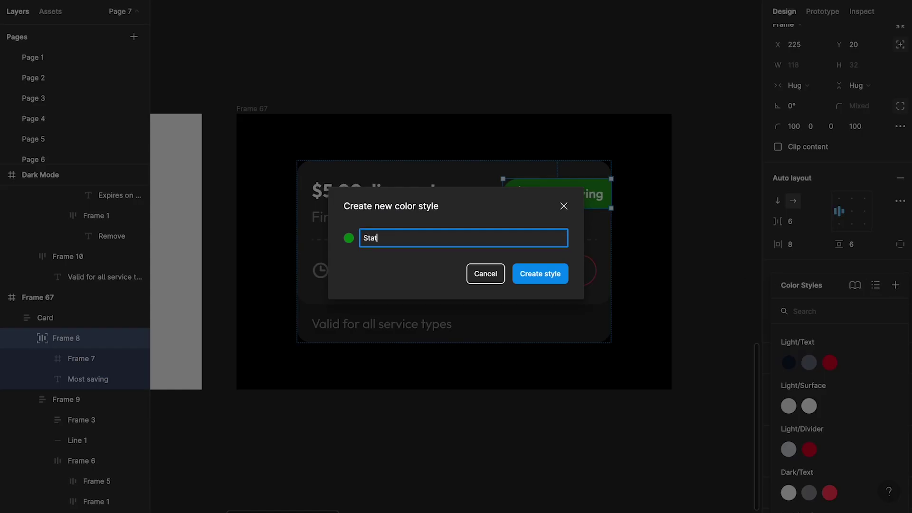
pyautogui.write('ic/Green')
pyautogui.hotkey('ctrl', 'shift', 'Left')
pyautogui.write('Success')
pyautogui.press('Return')
pyautogui.click(673, 332)
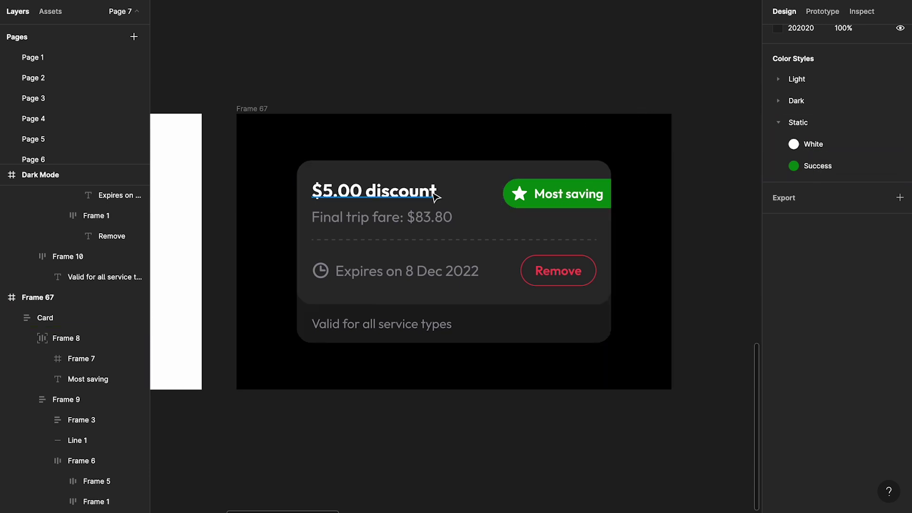
pyautogui.click(373, 191)
pyautogui.click(591, 197)
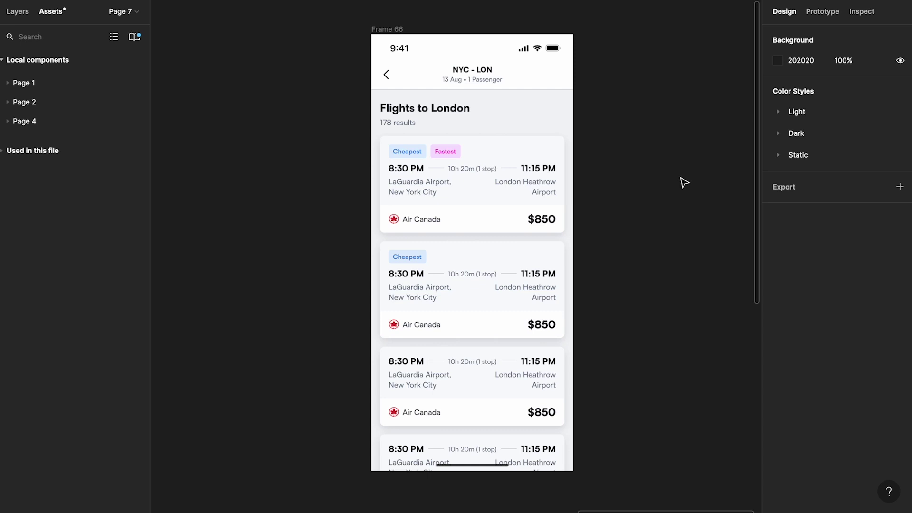
# Step: Review the Text and Surface color styles in the Light and Dark groups beside the flight results screen
pyautogui.click(777, 112)
pyautogui.click(781, 113)
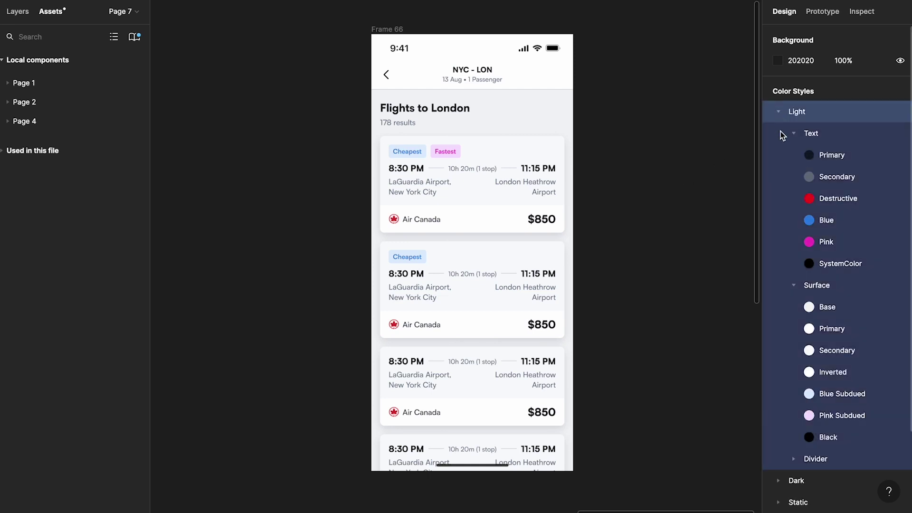
pyautogui.click(778, 113)
pyautogui.click(778, 133)
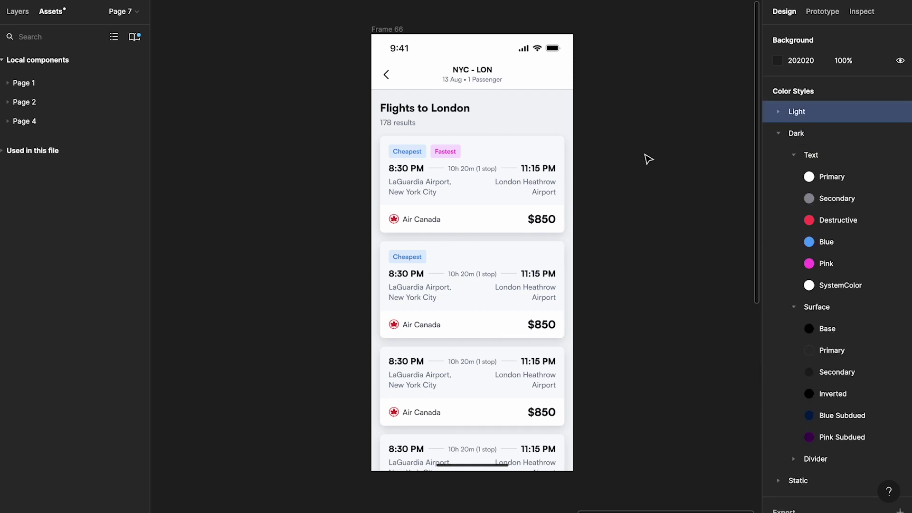
pyautogui.click(777, 133)
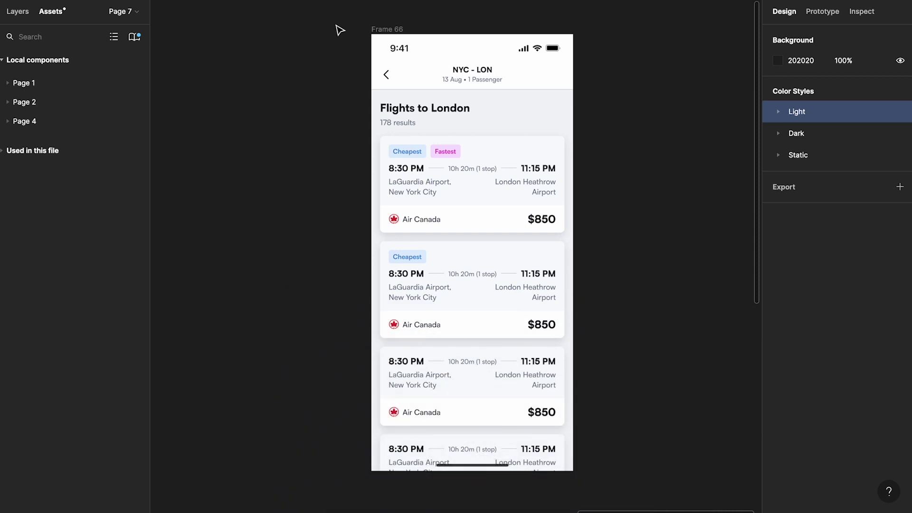
# Step: Duplicate the Flights to London screen beside the original, apply Themer's Dark theme to the copy and close the plugin
pyautogui.moveTo(372, 29); pyautogui.dragTo(662, 32)
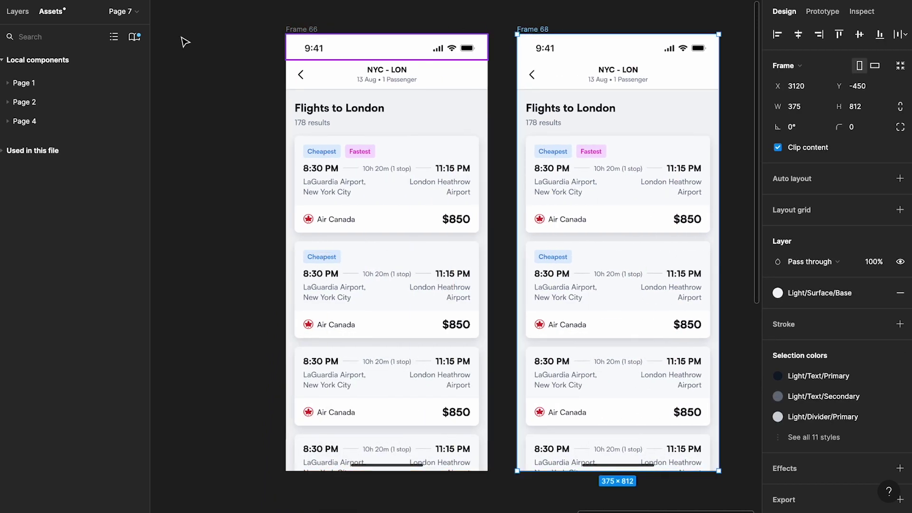
pyautogui.click(134, 38)
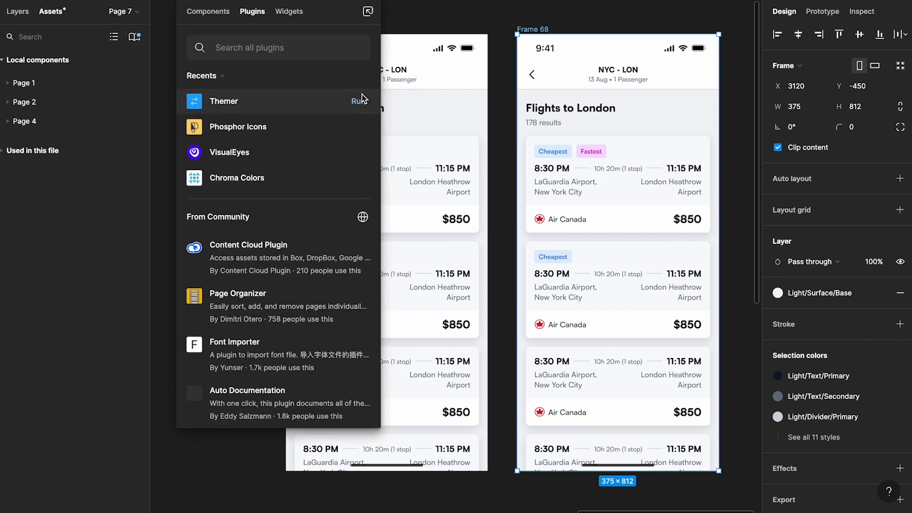
pyautogui.click(363, 98)
pyautogui.hscroll(3, 525, 114)
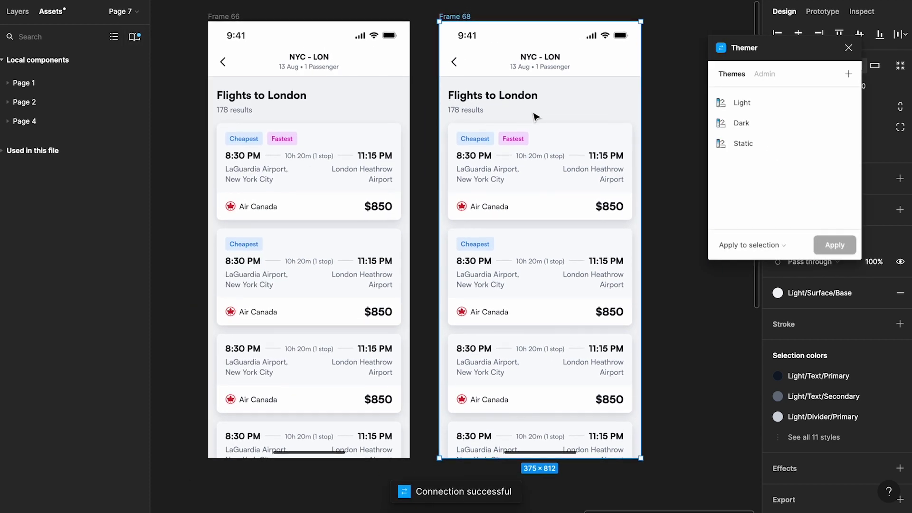
pyautogui.click(751, 125)
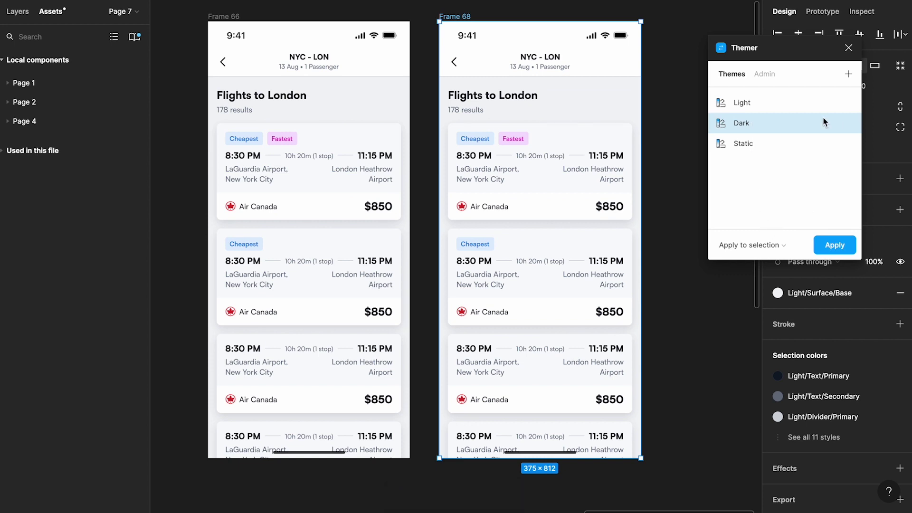
pyautogui.click(764, 74)
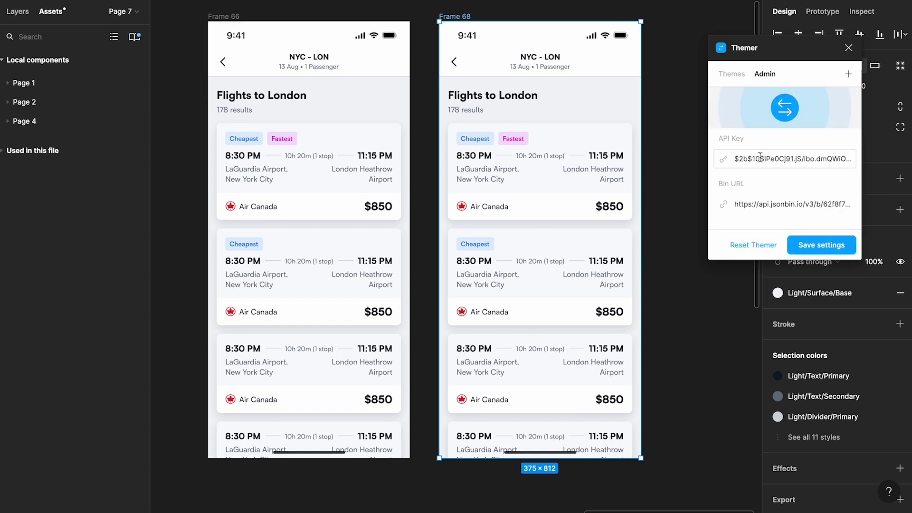
pyautogui.click(725, 74)
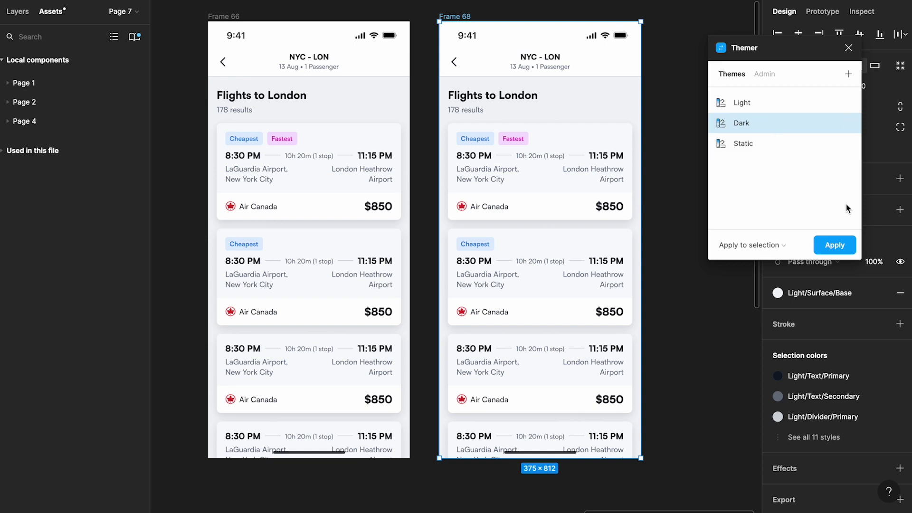
pyautogui.click(838, 246)
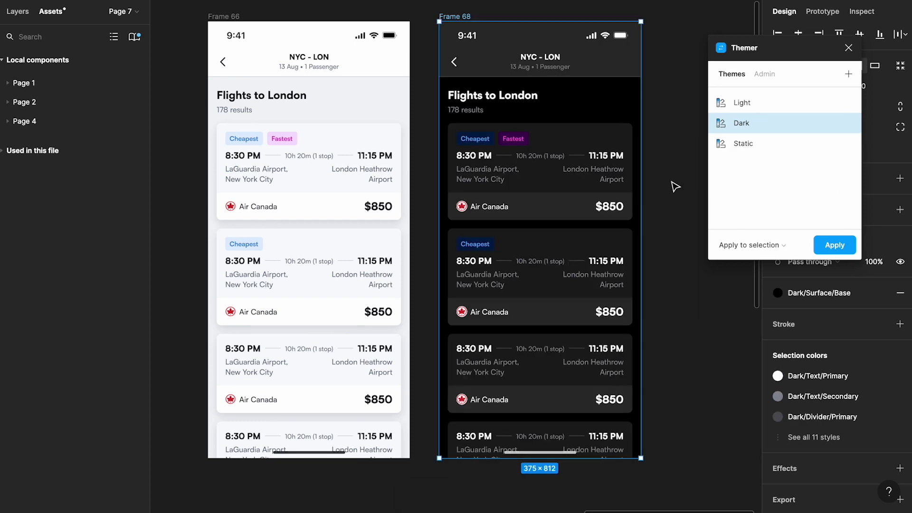
pyautogui.click(848, 47)
pyautogui.click(721, 72)
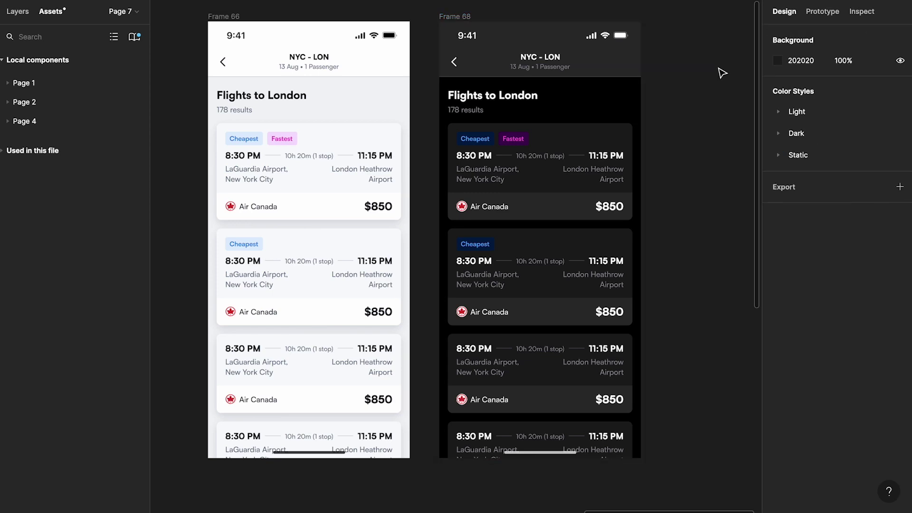